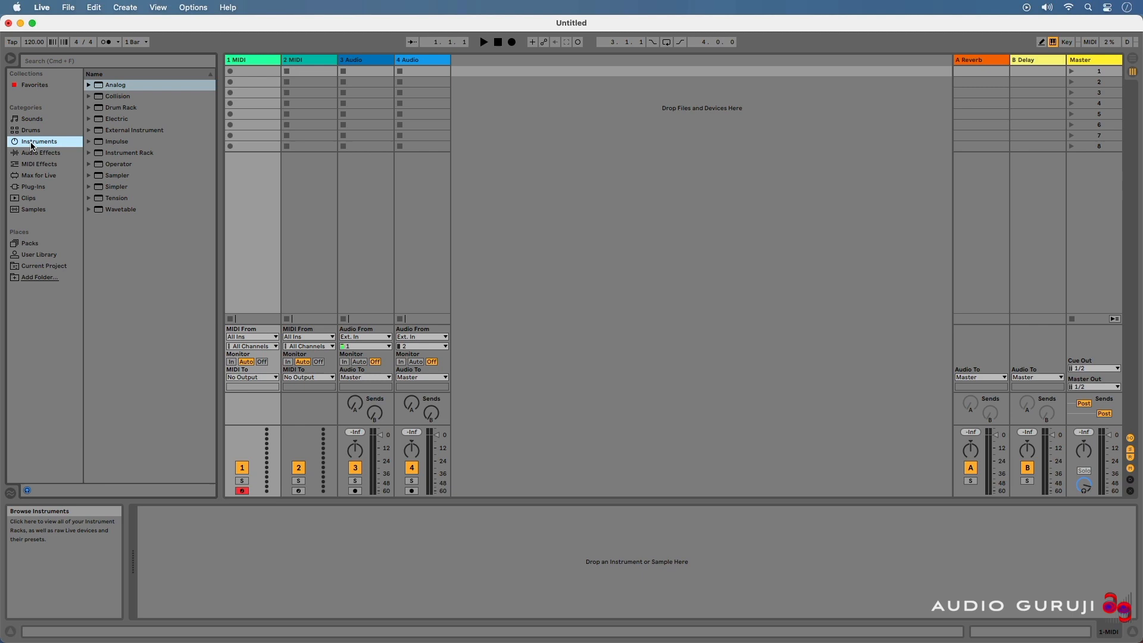
- Load the Simpler instrument onto the 1 MIDI track and select the device
{"action": "left_click", "coordinate": [113, 188]}
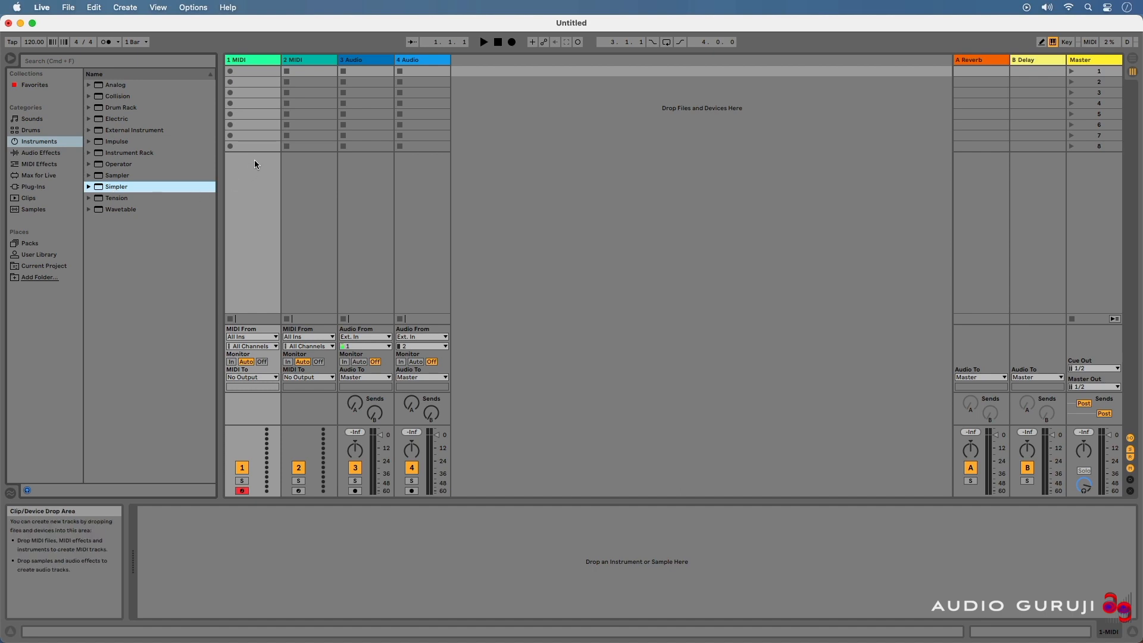
{"action": "left_click_drag", "start_coordinate": [158, 189], "coordinate": [244, 68]}
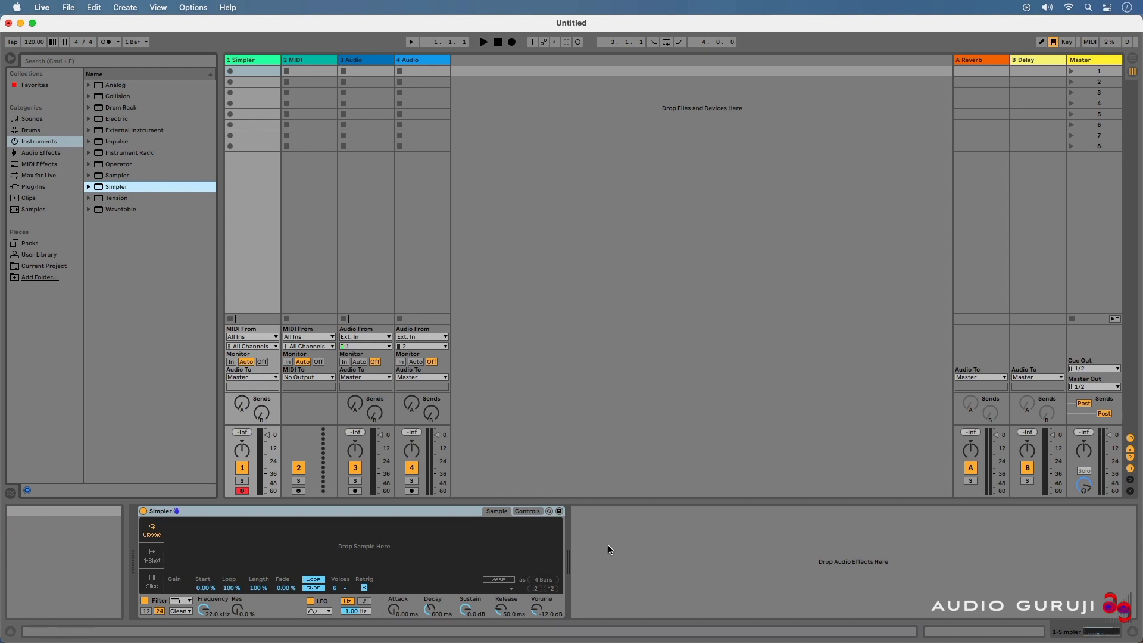
{"action": "left_click", "coordinate": [362, 516]}
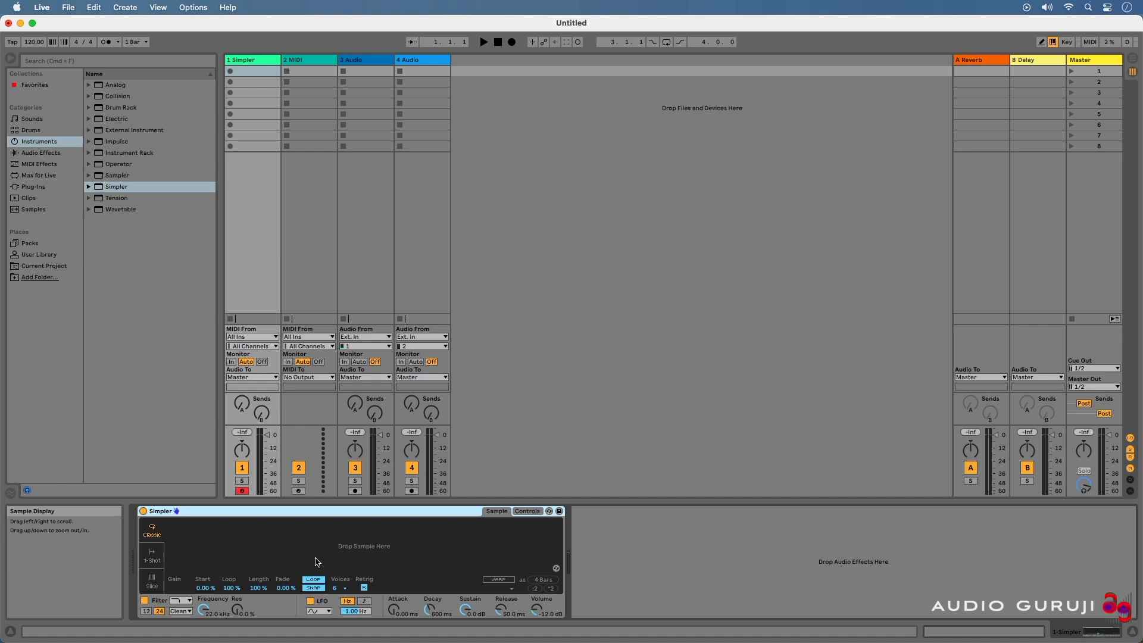
- Load the sample 00DB_Backbeast_F.aif from the Samples library into Simpler
{"action": "left_click", "coordinate": [33, 209]}
{"action": "left_click", "coordinate": [124, 86]}
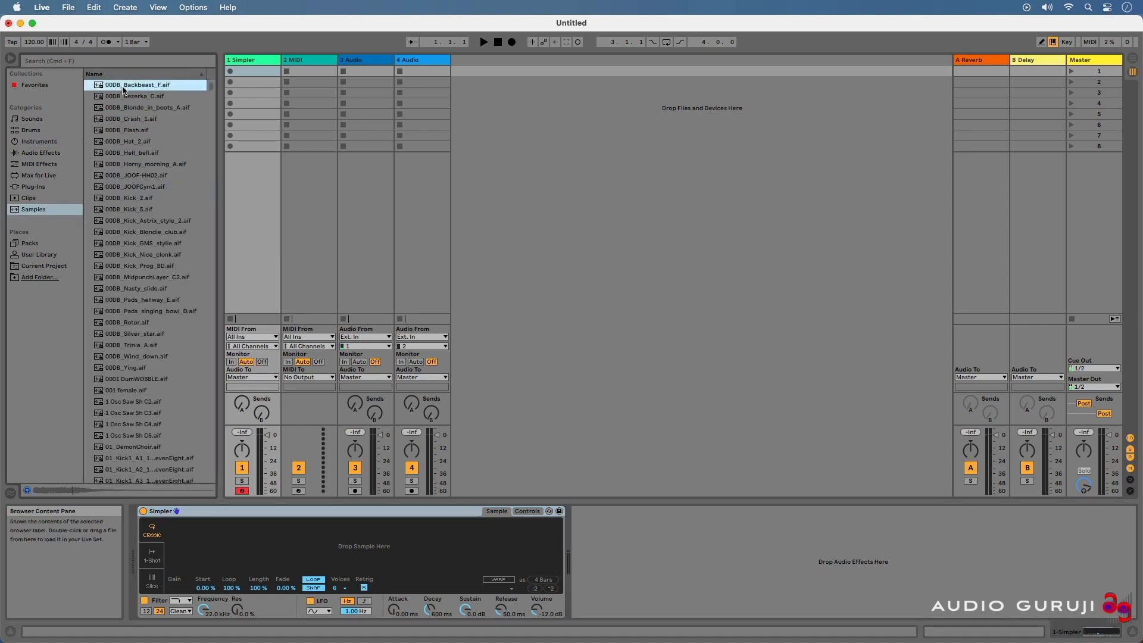
{"action": "left_click_drag", "start_coordinate": [124, 89], "coordinate": [314, 533]}
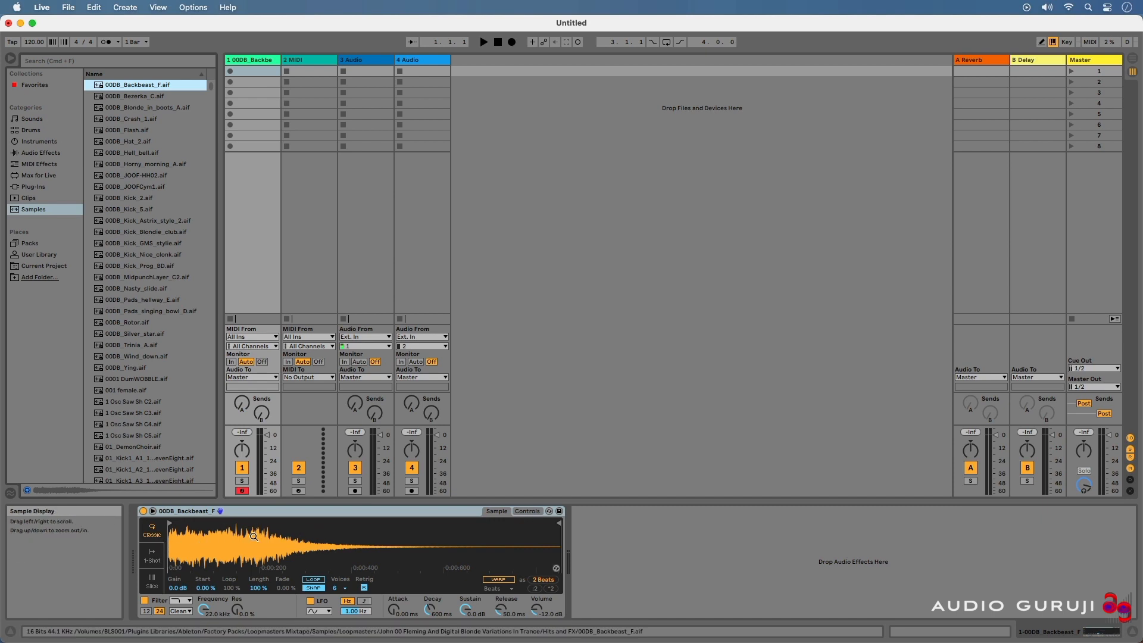
{"action": "mouse_move", "coordinate": [253, 536]}
{"action": "left_mouse_down"}
{"action": "mouse_move", "coordinate": [254, 562]}
{"action": "mouse_move", "coordinate": [355, 562]}
{"action": "mouse_move", "coordinate": [171, 526]}
{"action": "left_mouse_up"}
{"action": "left_click_drag", "start_coordinate": [170, 522], "coordinate": [170, 522]}
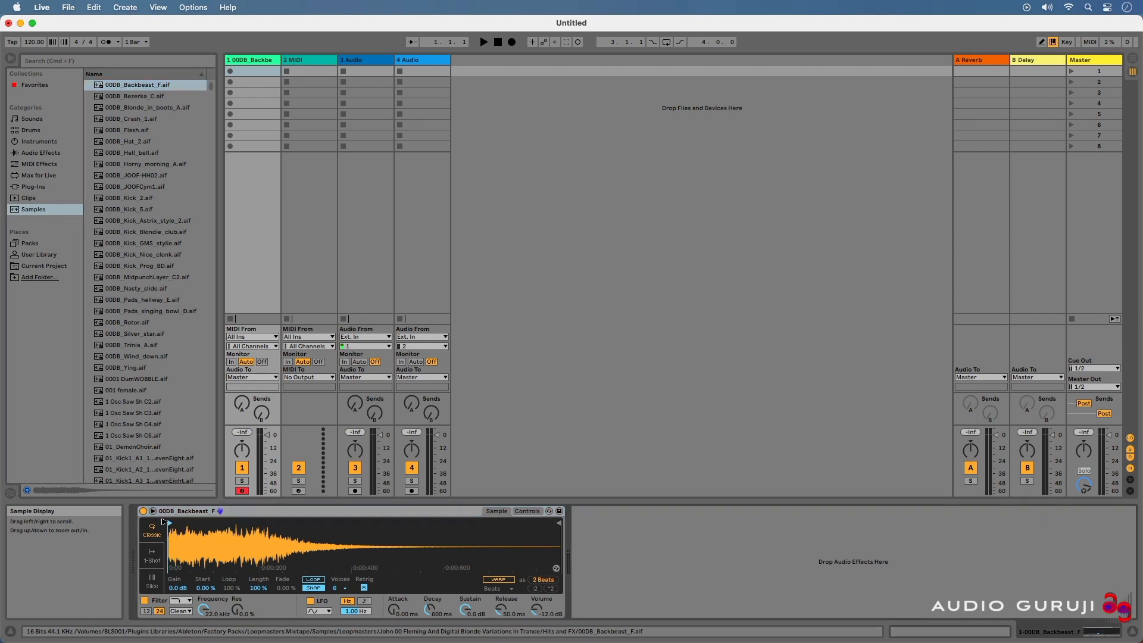
{"action": "mouse_move", "coordinate": [557, 522]}
{"action": "left_mouse_down"}
{"action": "mouse_move", "coordinate": [483, 521]}
{"action": "mouse_move", "coordinate": [559, 522]}
{"action": "left_mouse_up"}
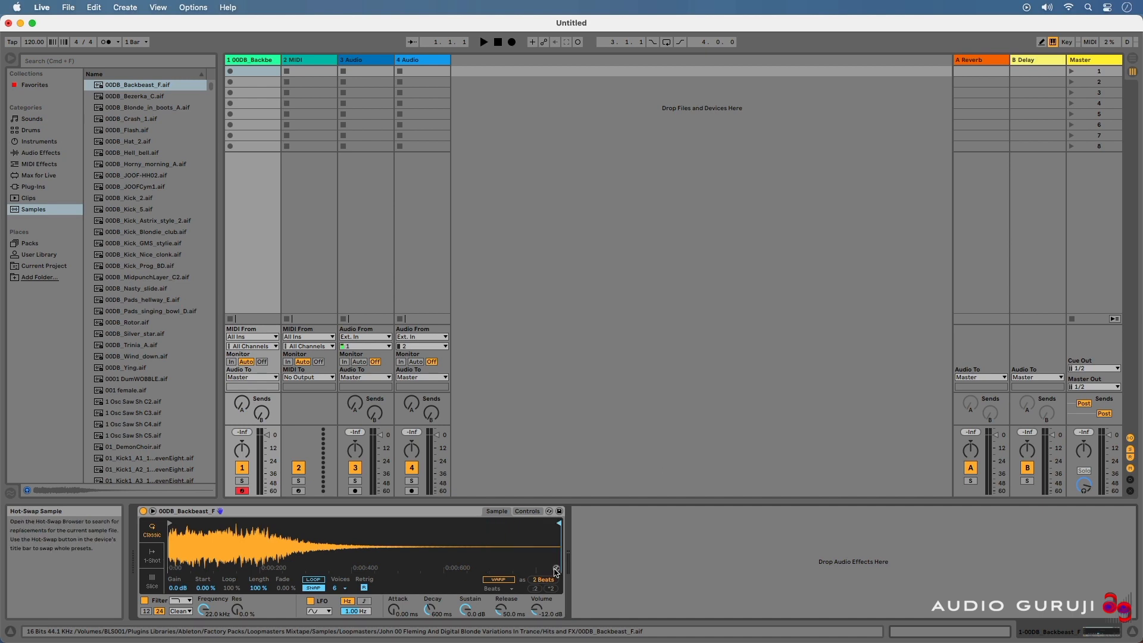
- Hot-swap Simpler's sample for 001 female.aif and leave Hot-Swap Mode
{"action": "left_click", "coordinate": [555, 570]}
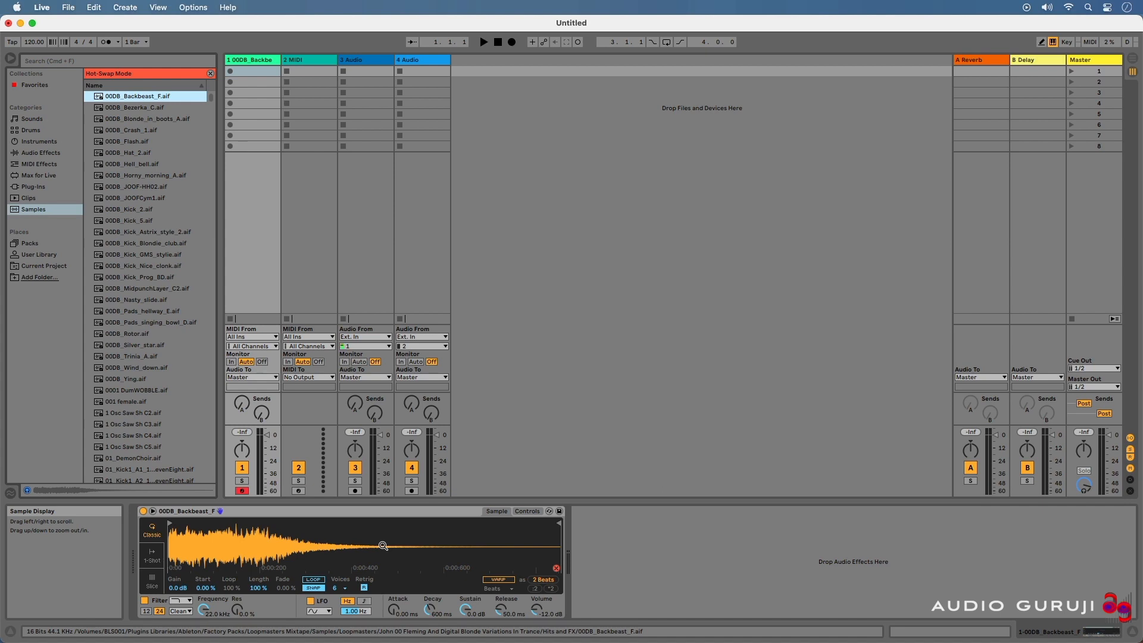
{"action": "left_click", "coordinate": [126, 402]}
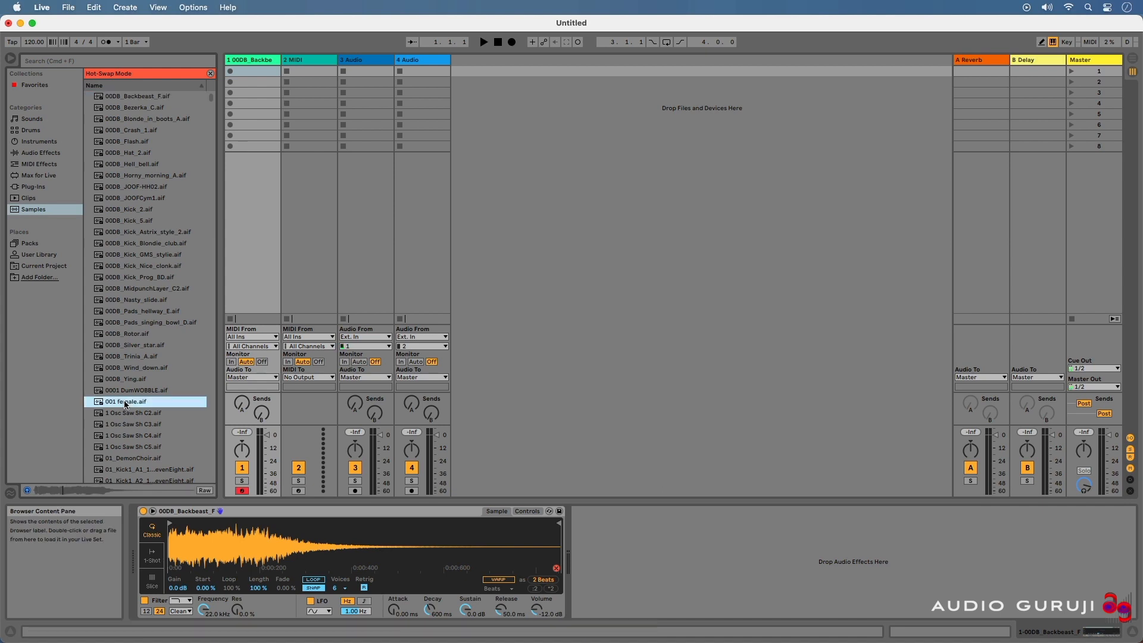
{"action": "double_click", "coordinate": [125, 402]}
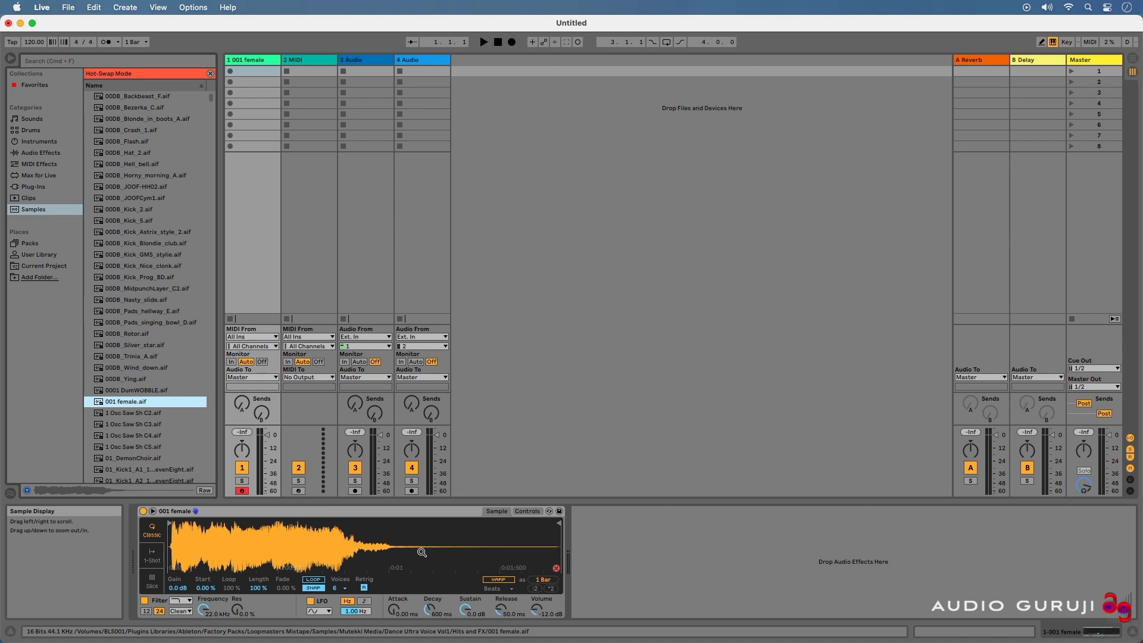
{"action": "key", "text": "Escape"}
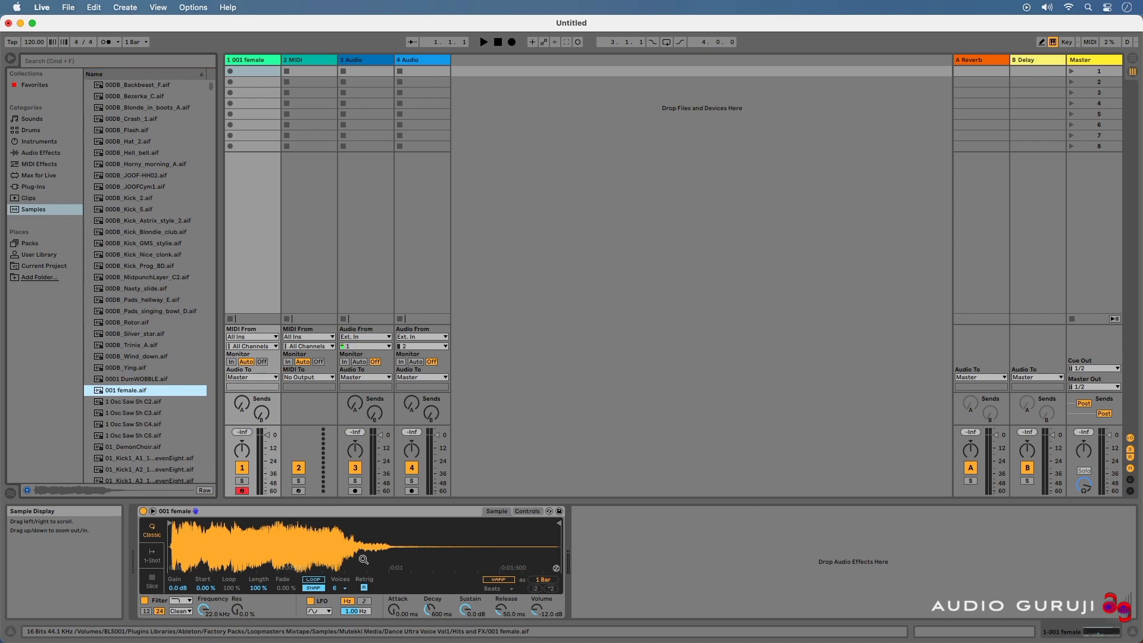
- Try a different sample gain in Simpler and reset it to 0.0 dB
{"action": "mouse_move", "coordinate": [176, 590]}
{"action": "left_mouse_down"}
{"action": "mouse_move", "coordinate": [176, 548]}
{"action": "mouse_move", "coordinate": [177, 613]}
{"action": "mouse_move", "coordinate": [206, 575]}
{"action": "mouse_move", "coordinate": [206, 592]}
{"action": "left_mouse_up"}
{"action": "double_click", "coordinate": [176, 590]}
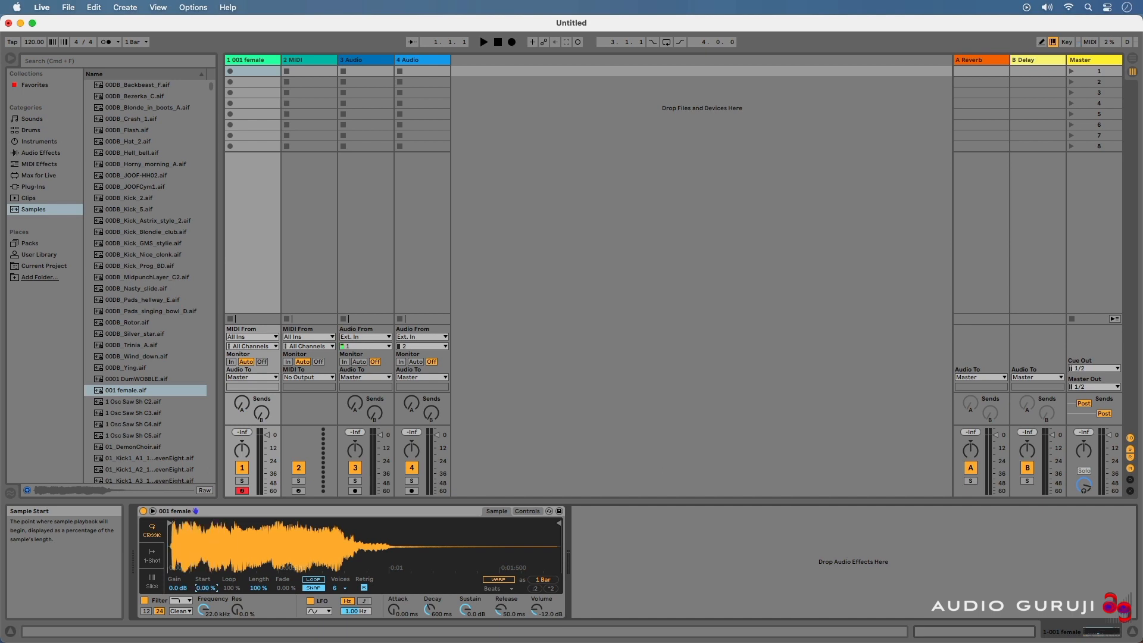
- Turn on looping, try a shorter sample length, and move the sample's end marker in to just past 0:01
{"action": "left_click", "coordinate": [314, 580]}
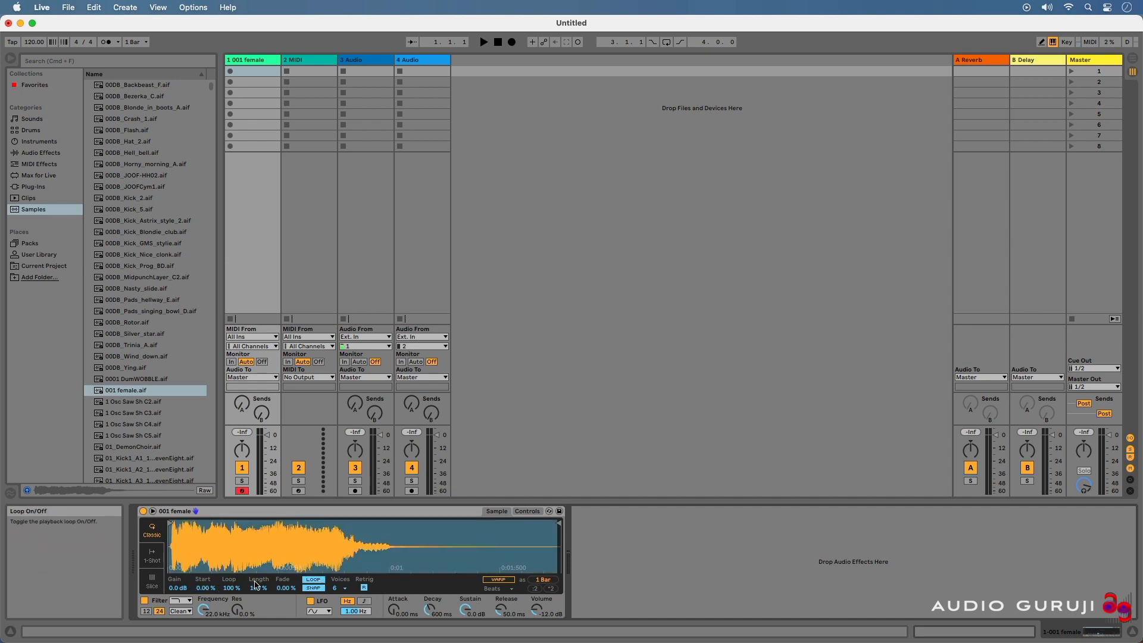
{"action": "mouse_move", "coordinate": [233, 588]}
{"action": "left_mouse_down"}
{"action": "mouse_move", "coordinate": [233, 598]}
{"action": "mouse_move", "coordinate": [233, 578]}
{"action": "mouse_move", "coordinate": [258, 591]}
{"action": "mouse_move", "coordinate": [258, 604]}
{"action": "left_mouse_up"}
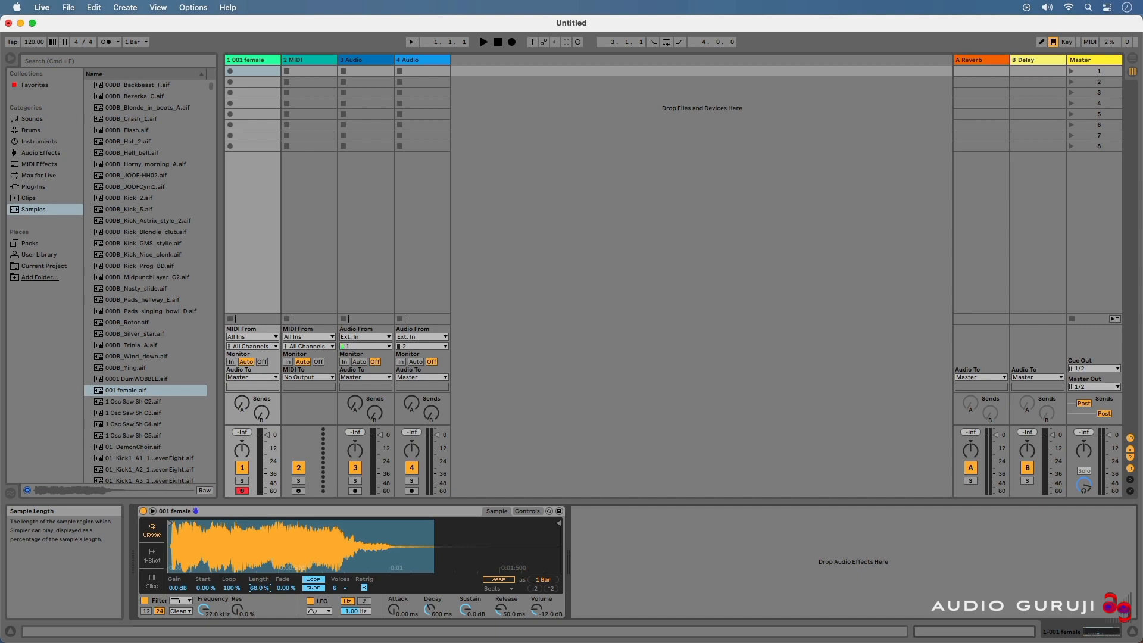
{"action": "left_click_drag", "start_coordinate": [259, 604], "coordinate": [259, 586]}
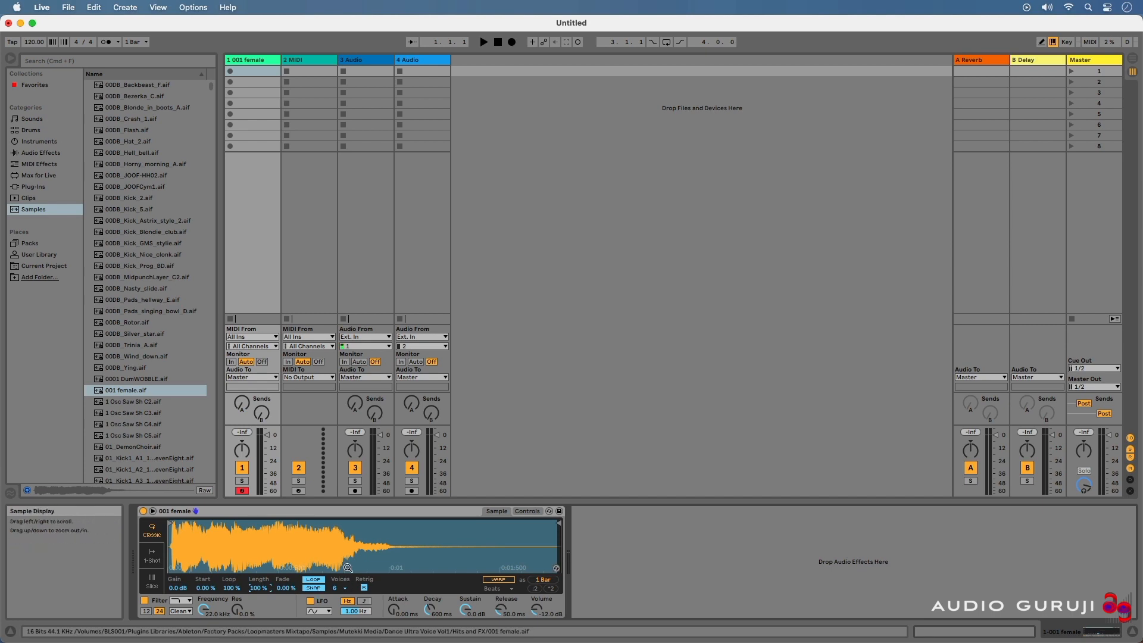
{"action": "left_click_drag", "start_coordinate": [557, 522], "coordinate": [420, 522]}
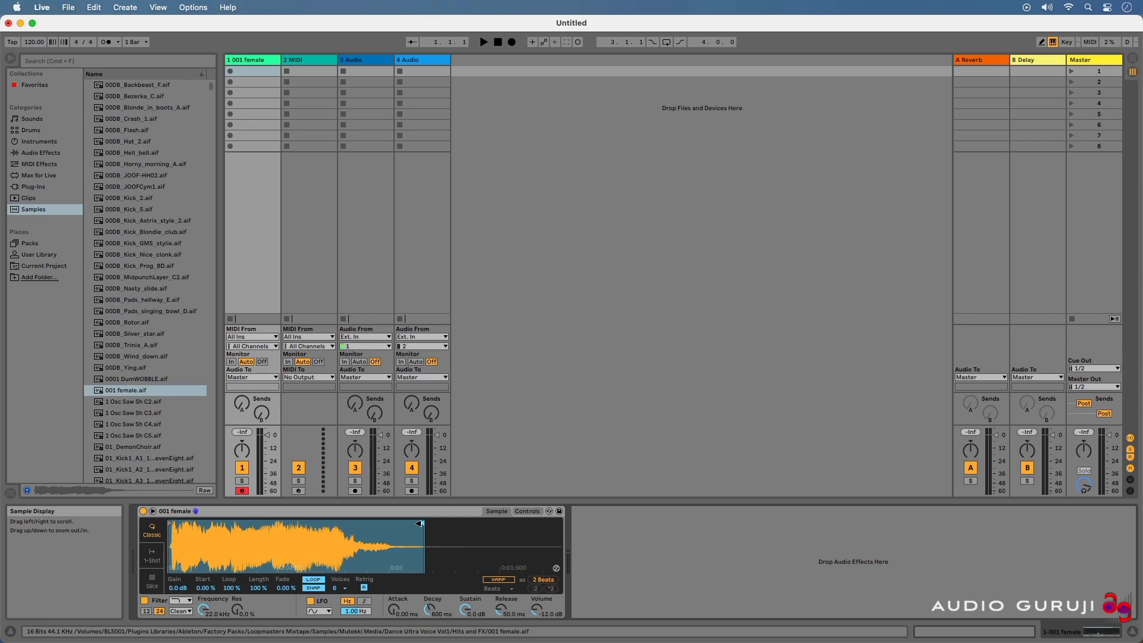
- View the available voice counts and toggle Simpler's Retrigger option off and back on
{"action": "left_click", "coordinate": [338, 589]}
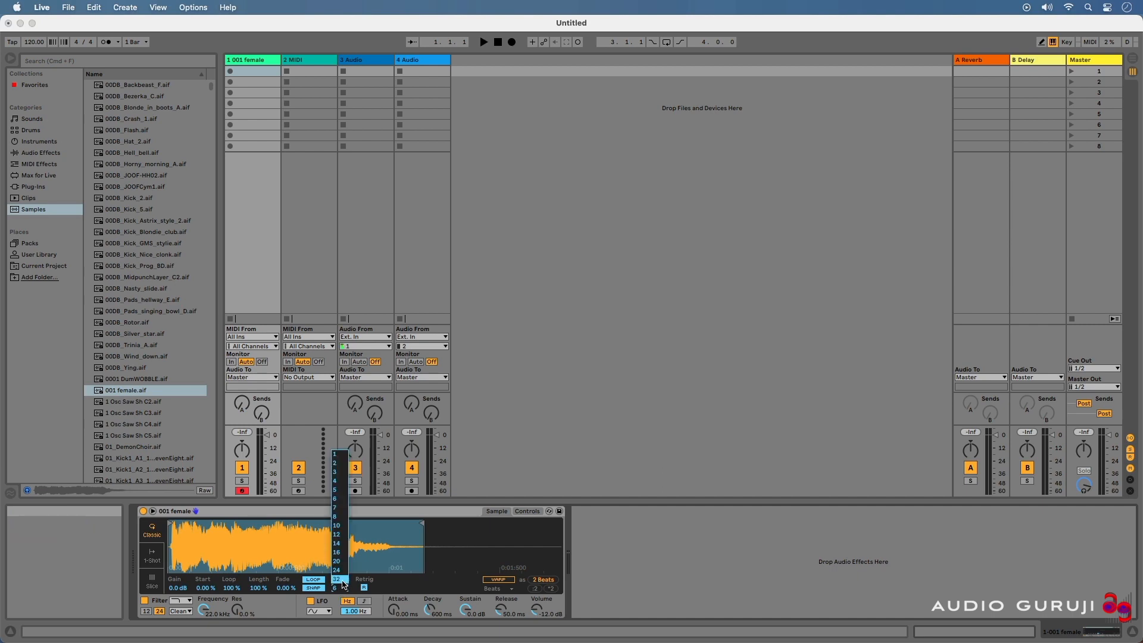
{"action": "left_click", "coordinate": [343, 592]}
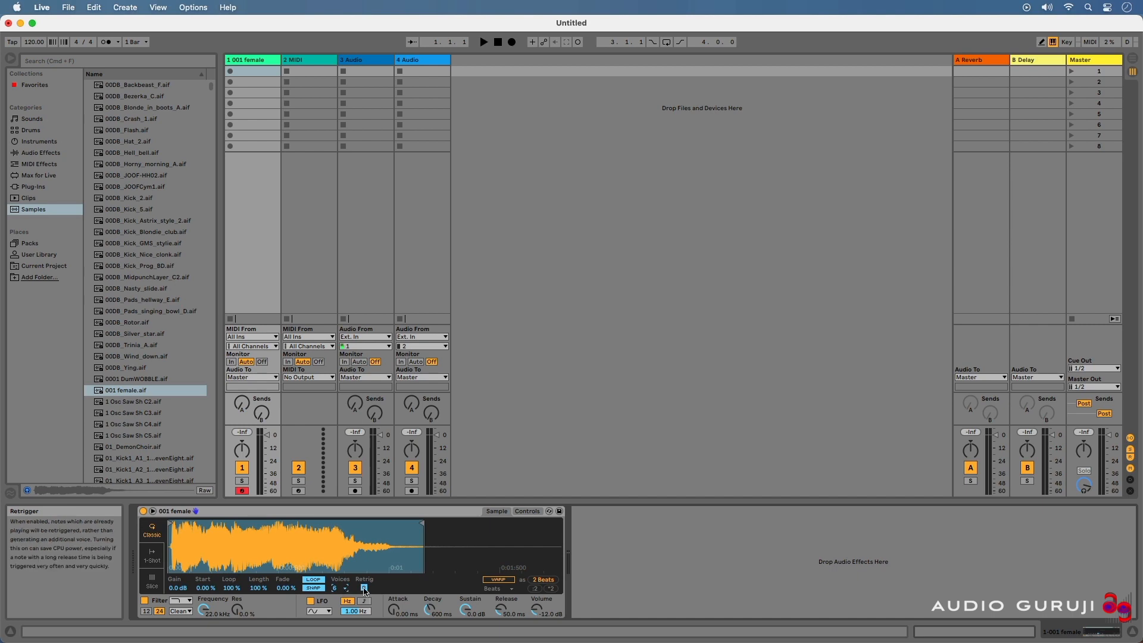
{"action": "left_click", "coordinate": [364, 588]}
{"action": "left_click", "coordinate": [364, 589]}
{"action": "left_click", "coordinate": [364, 589]}
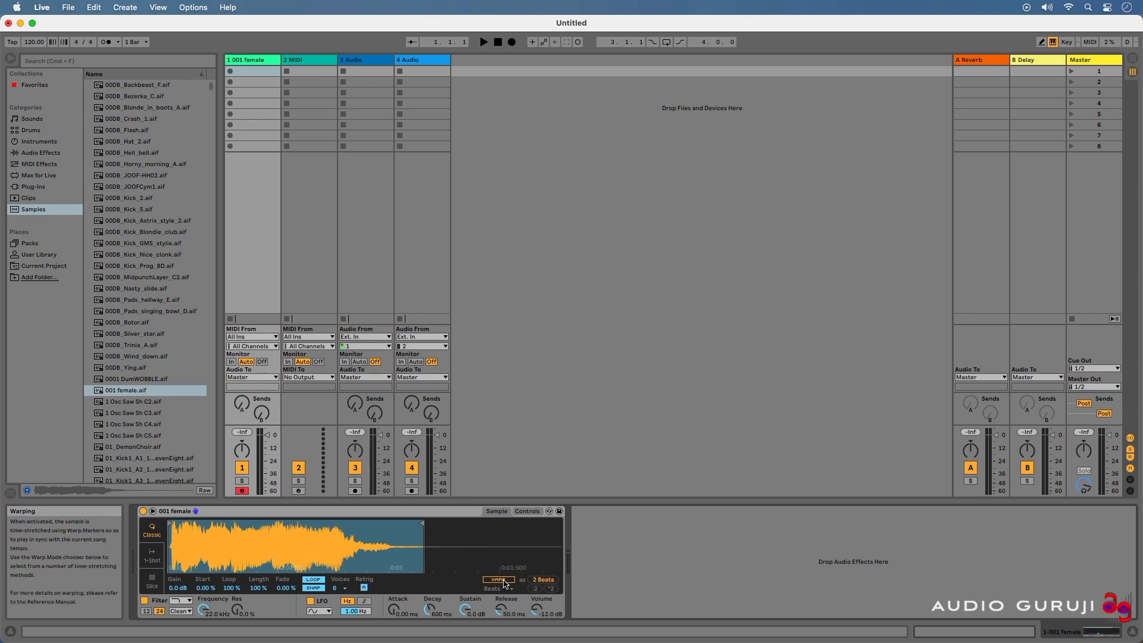
- Enable warping for the sample and view the available warp modes, keeping Beats
{"action": "left_click", "coordinate": [499, 580]}
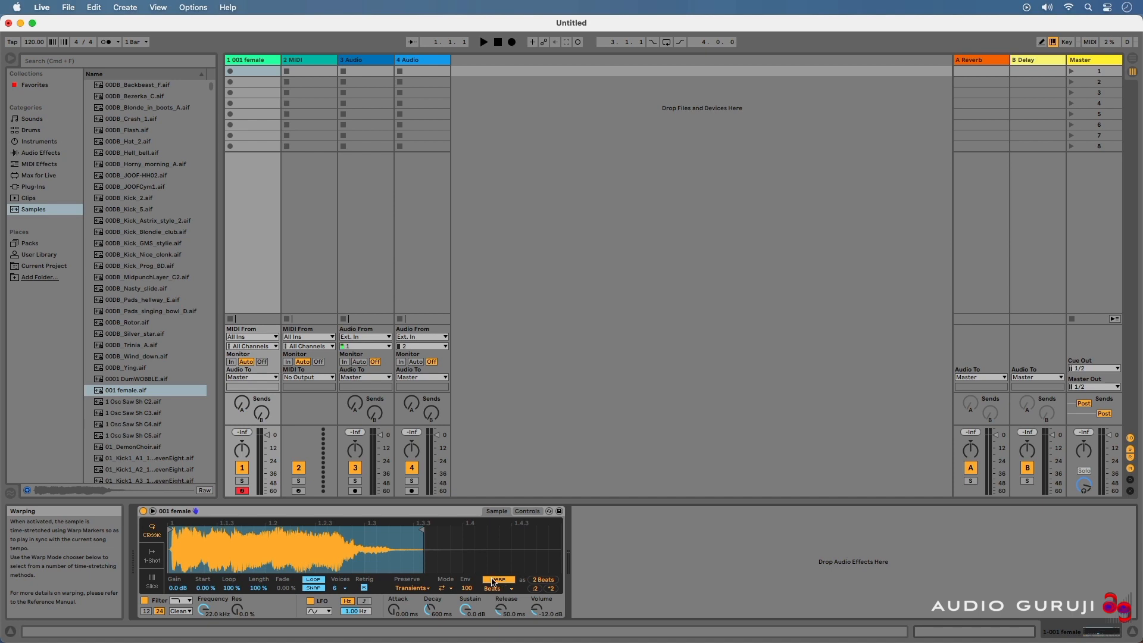
{"action": "left_click", "coordinate": [509, 588]}
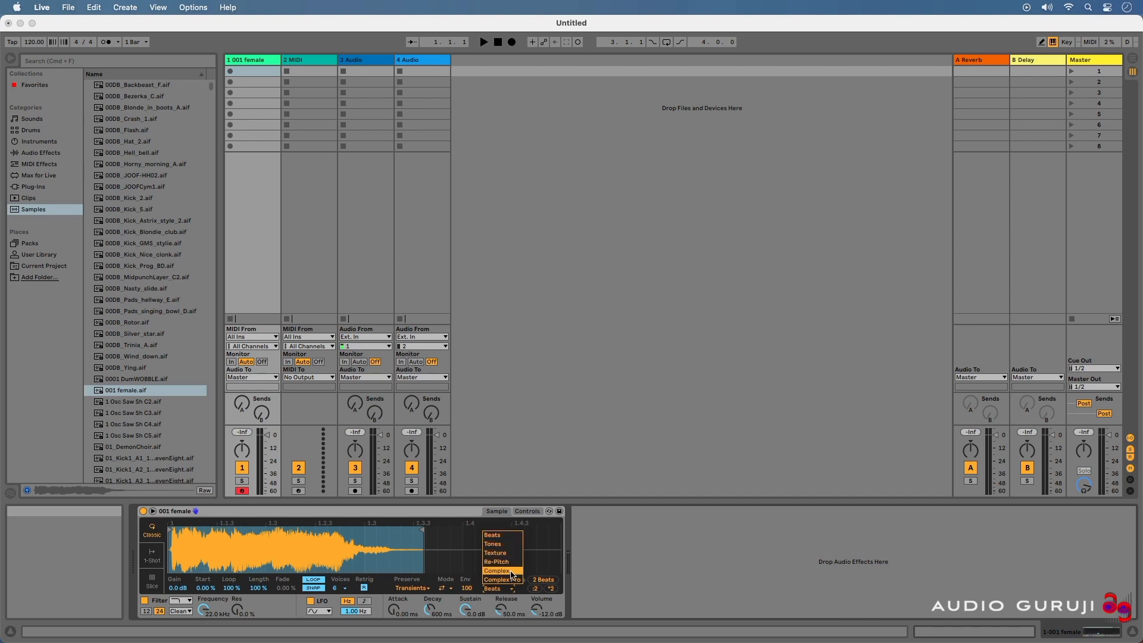
{"action": "left_click", "coordinate": [515, 587]}
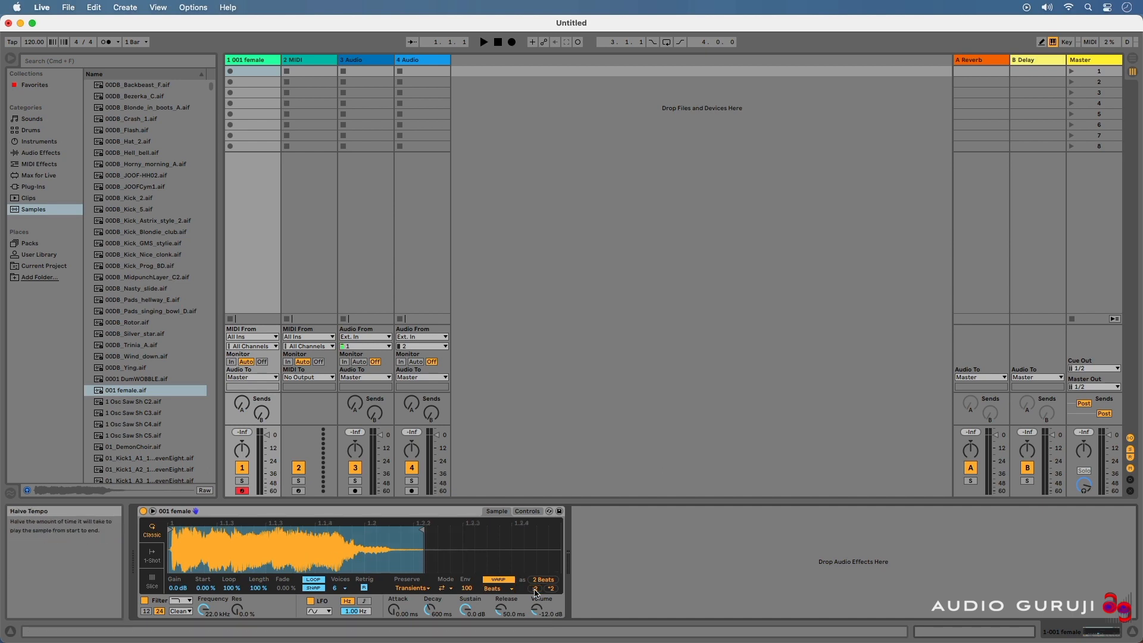
- Halve and double the warped sample's playback time repeatedly, turning off looping to audition the differences
{"action": "left_click", "coordinate": [535, 589]}
{"action": "left_click", "coordinate": [551, 589]}
{"action": "left_click", "coordinate": [551, 590]}
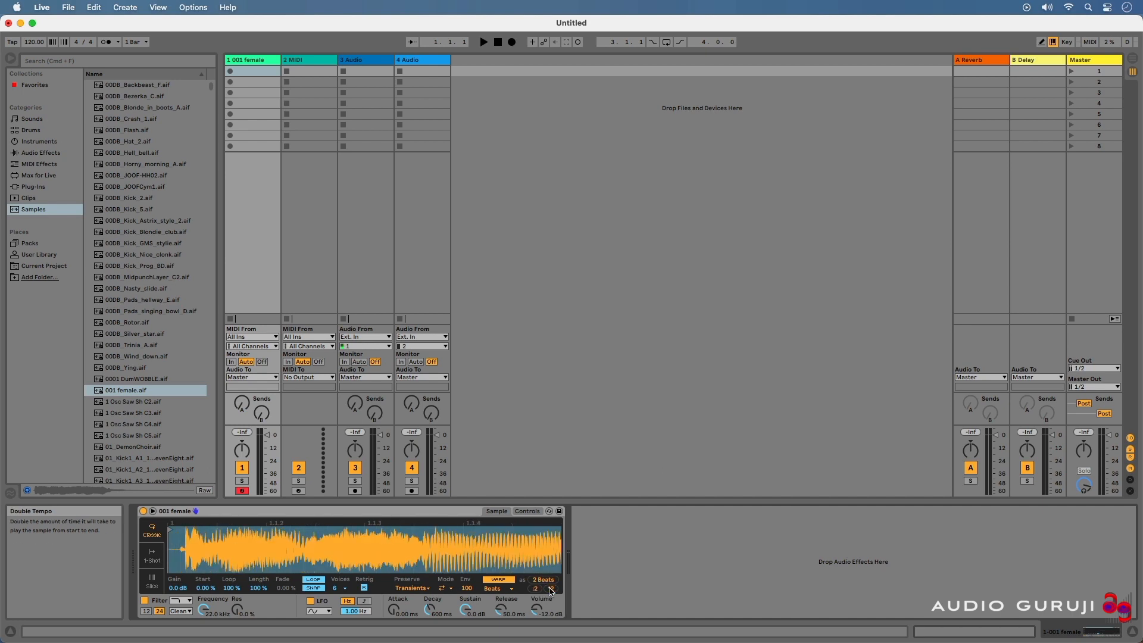
{"action": "left_click", "coordinate": [315, 581]}
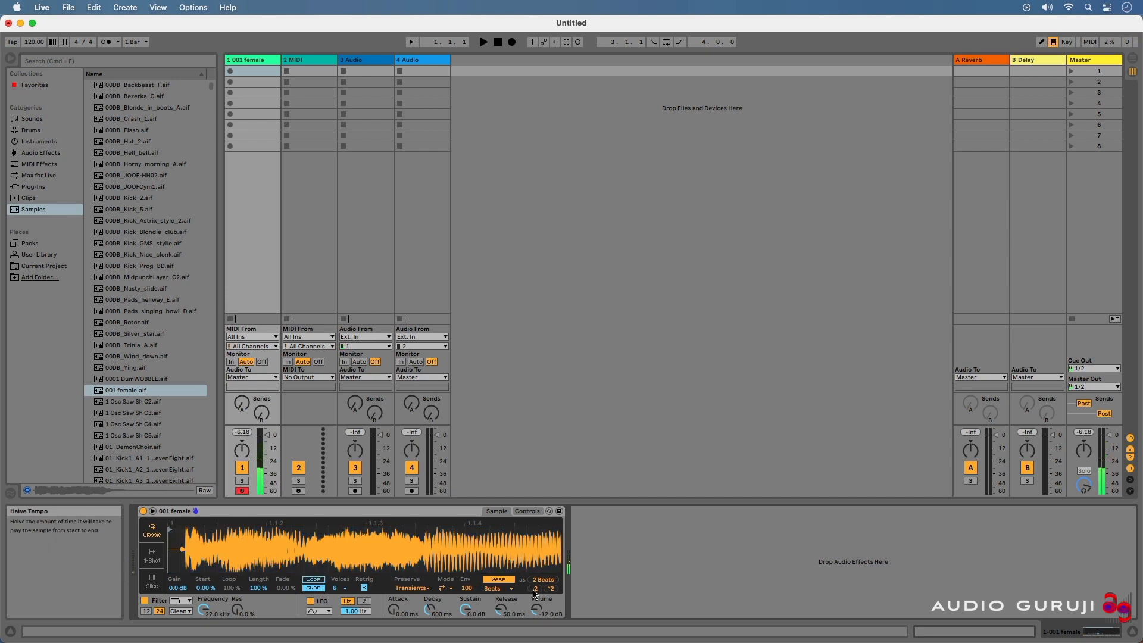
{"action": "left_click", "coordinate": [535, 589]}
{"action": "left_click", "coordinate": [535, 589]}
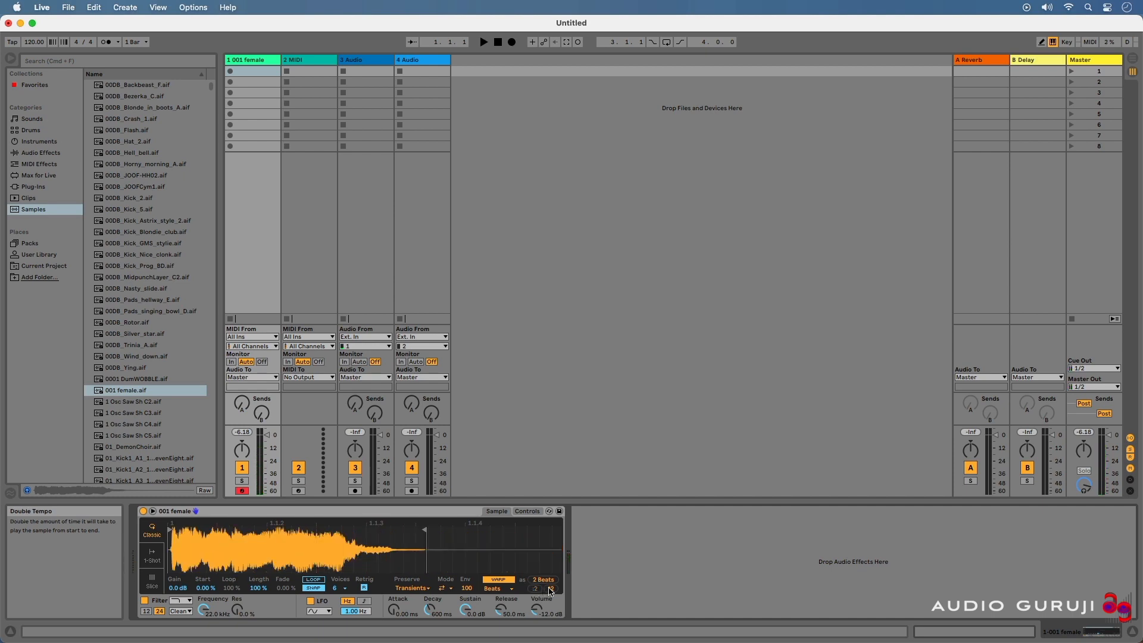
{"action": "left_click", "coordinate": [550, 590]}
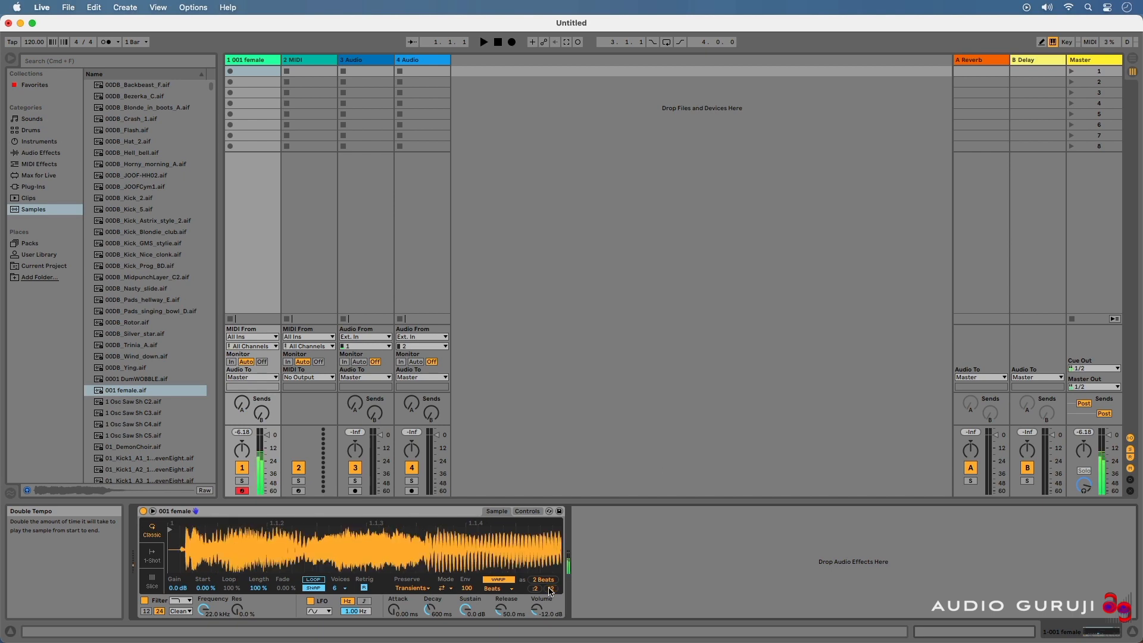
{"action": "left_click", "coordinate": [550, 589]}
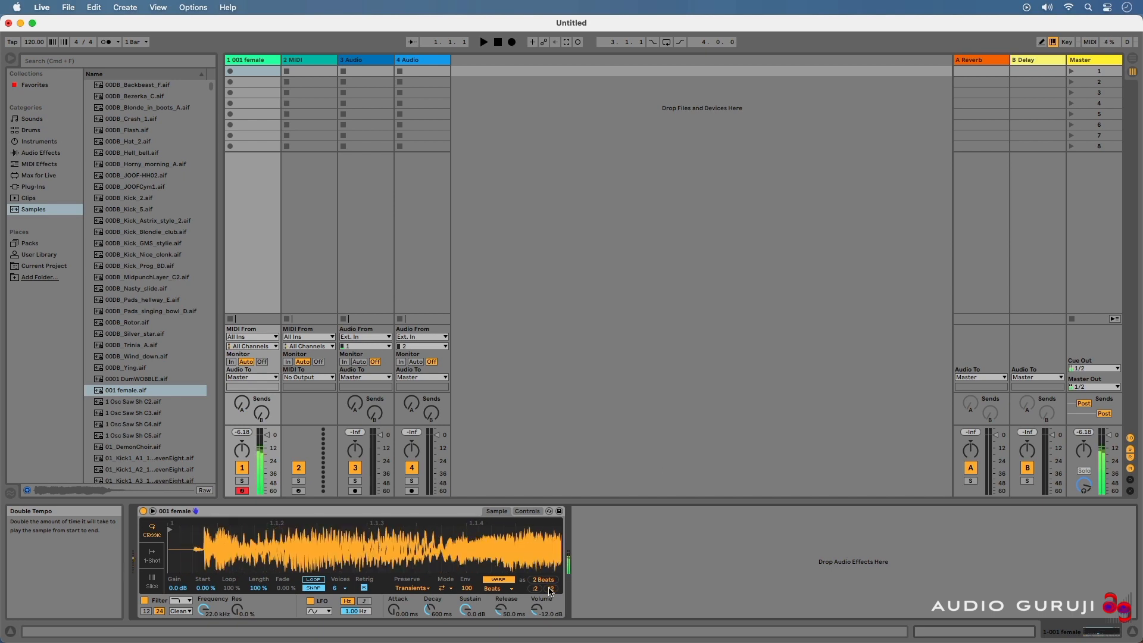
{"action": "left_click", "coordinate": [550, 589]}
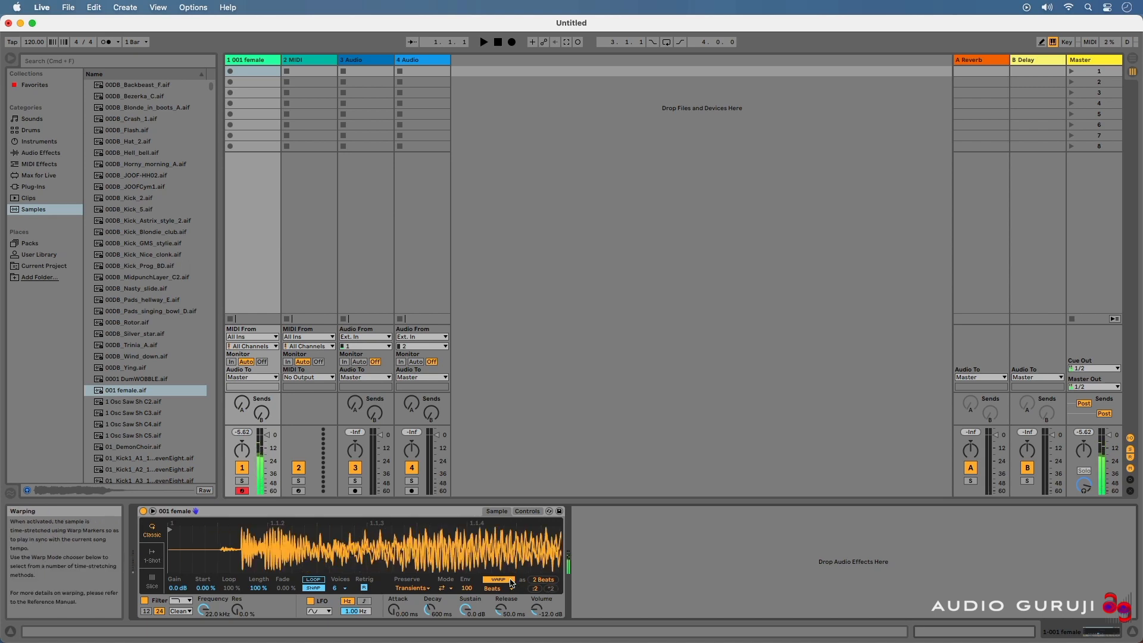
- Turn off warping for the sample and turn looping back on
{"action": "left_click", "coordinate": [510, 580]}
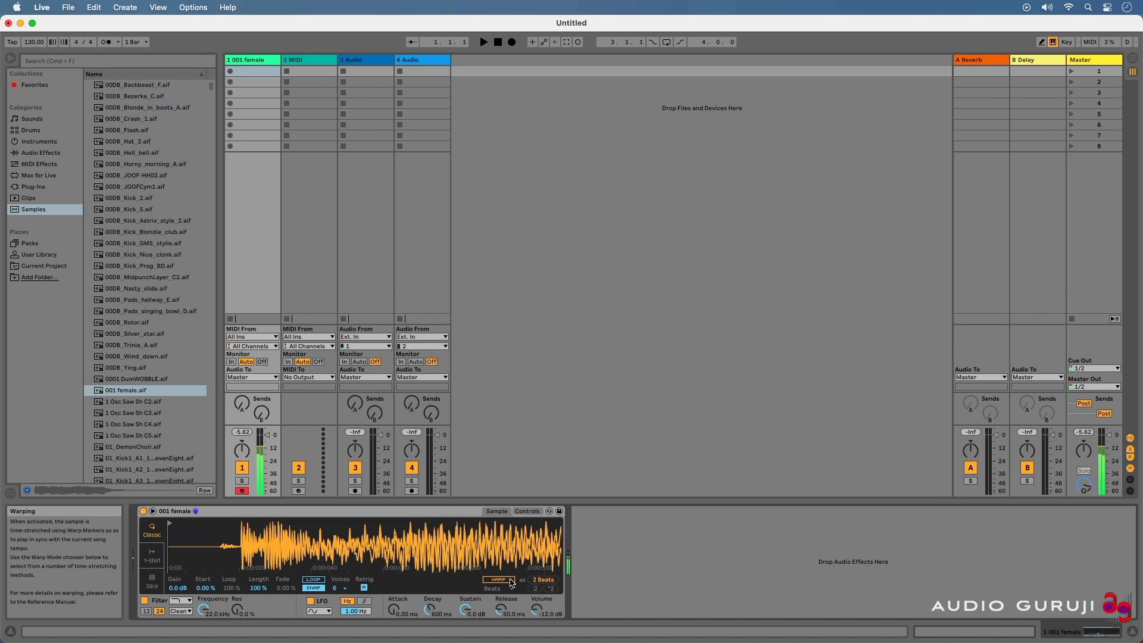
{"action": "left_click_drag", "start_coordinate": [179, 557], "coordinate": [179, 524]}
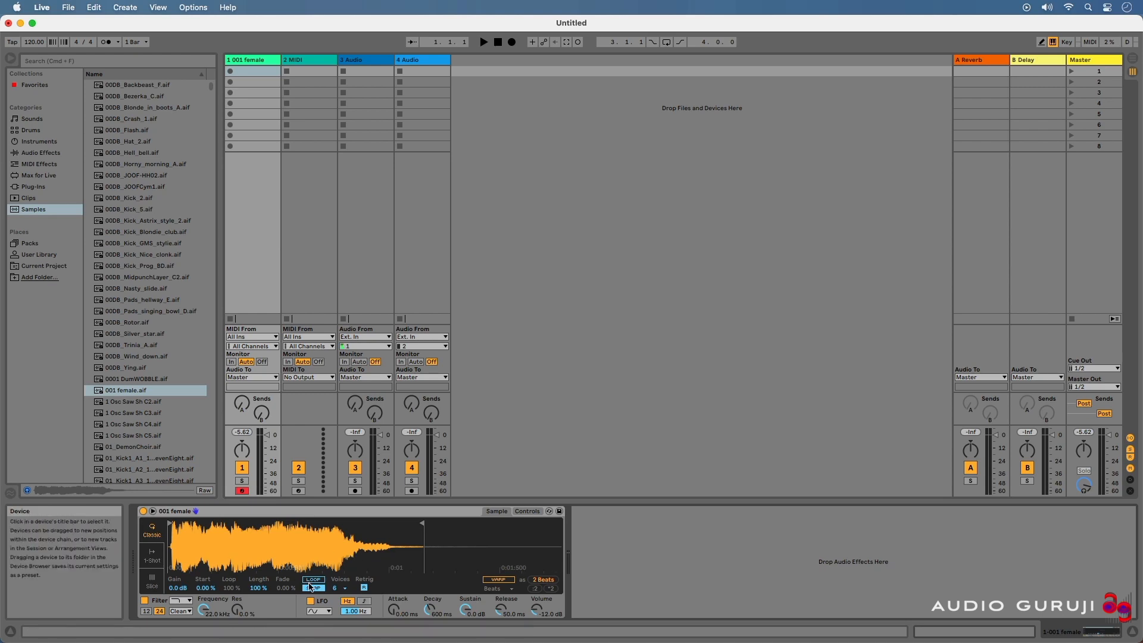
{"action": "left_click", "coordinate": [313, 579]}
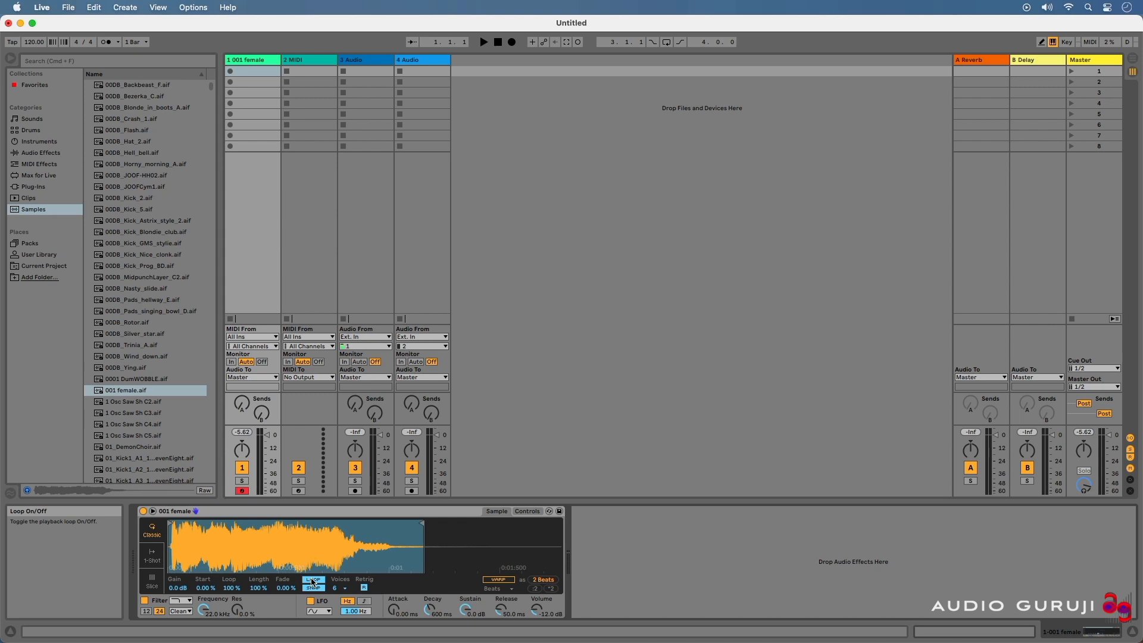
- Audition the looped sample and move its end marker in close to the sample's beginning
{"action": "key", "text": "a"}
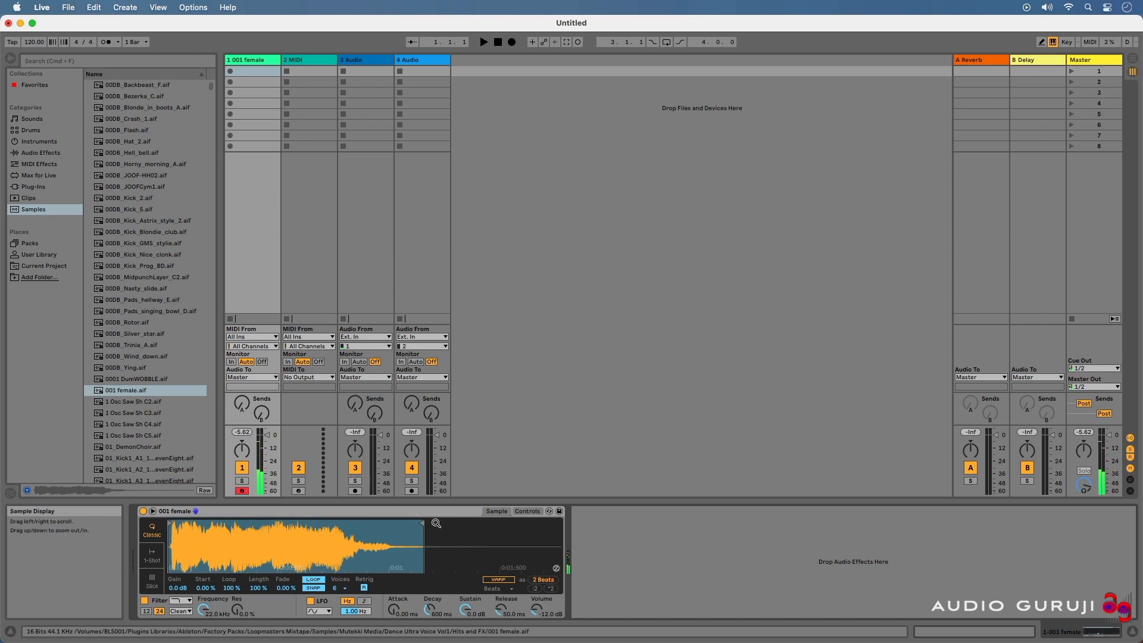
{"action": "mouse_move", "coordinate": [421, 523]}
{"action": "left_mouse_down"}
{"action": "mouse_move", "coordinate": [203, 523]}
{"action": "mouse_move", "coordinate": [206, 513]}
{"action": "left_mouse_up"}
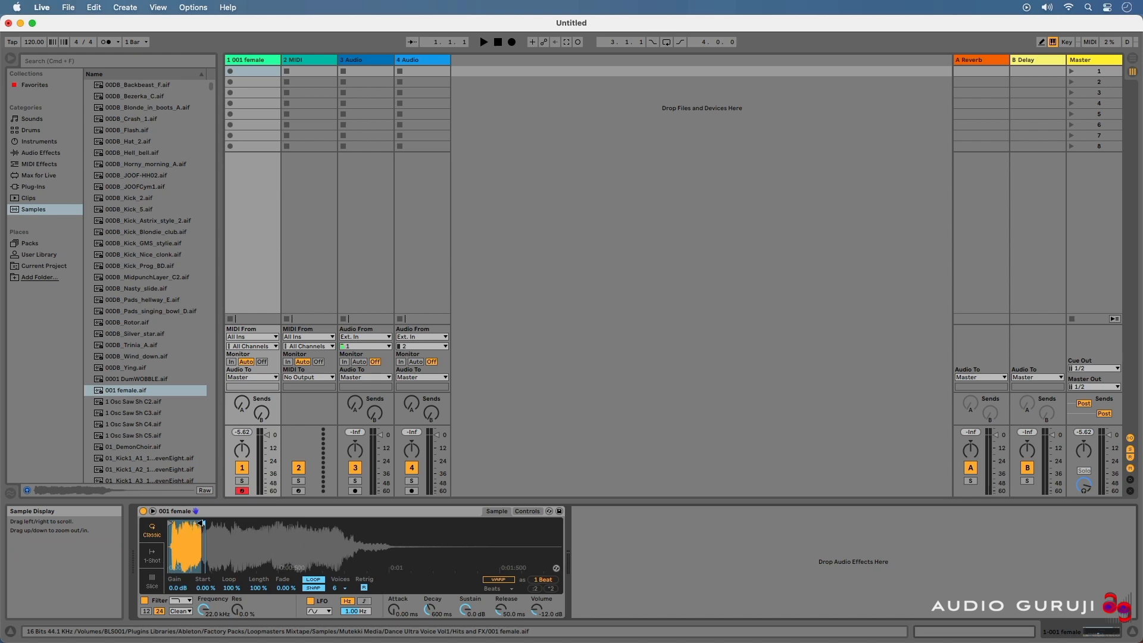
- Switch Simpler to 1-Shot playback mode and audition the sample
{"action": "left_click", "coordinate": [149, 559]}
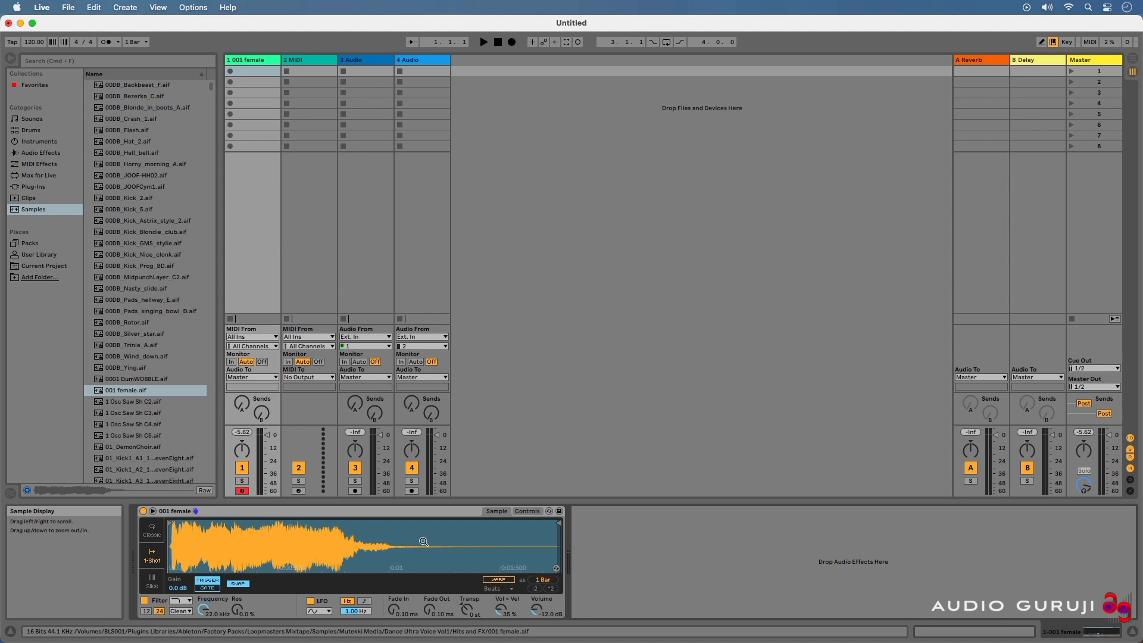
{"action": "key", "text": "a"}
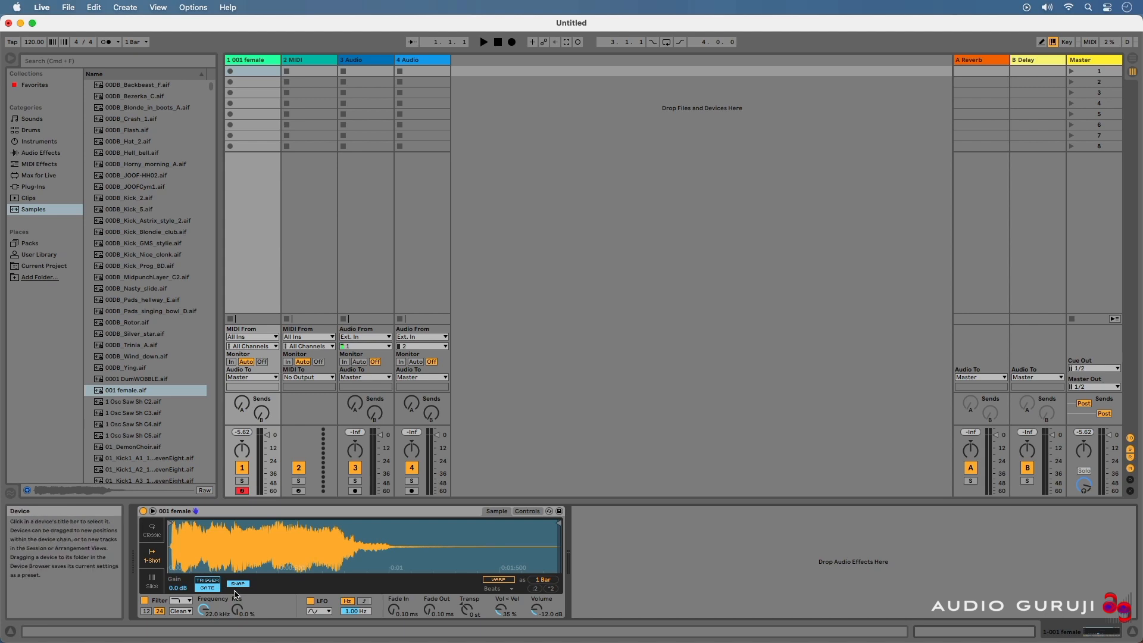
- Switch Simpler to Slice mode and slice the sample by Beat
{"action": "left_click", "coordinate": [153, 580]}
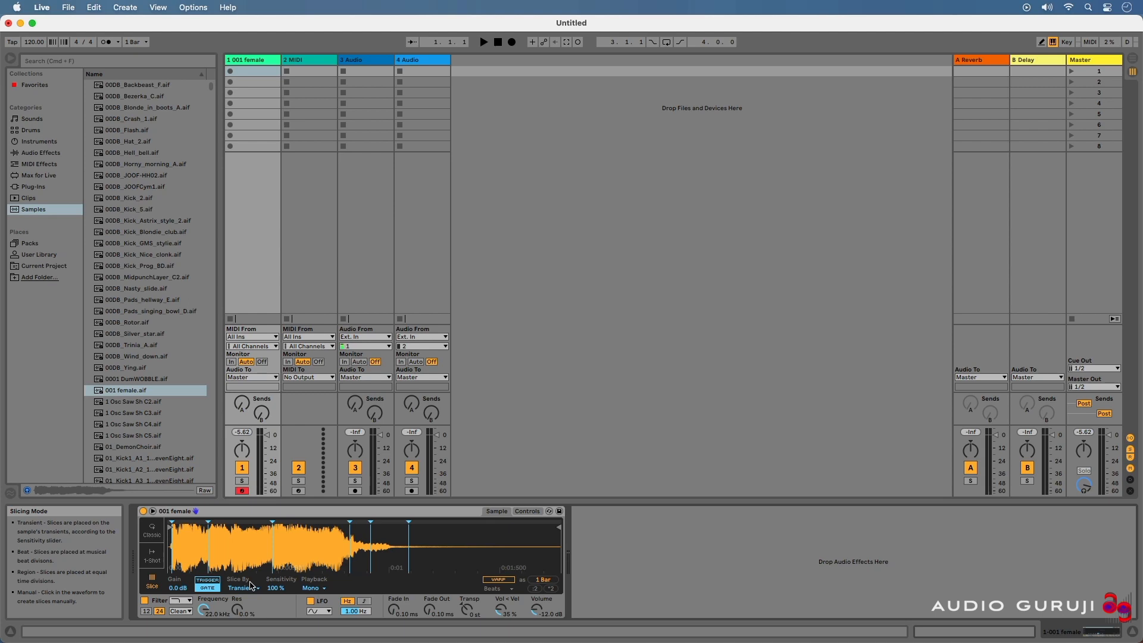
{"action": "left_click", "coordinate": [251, 587]}
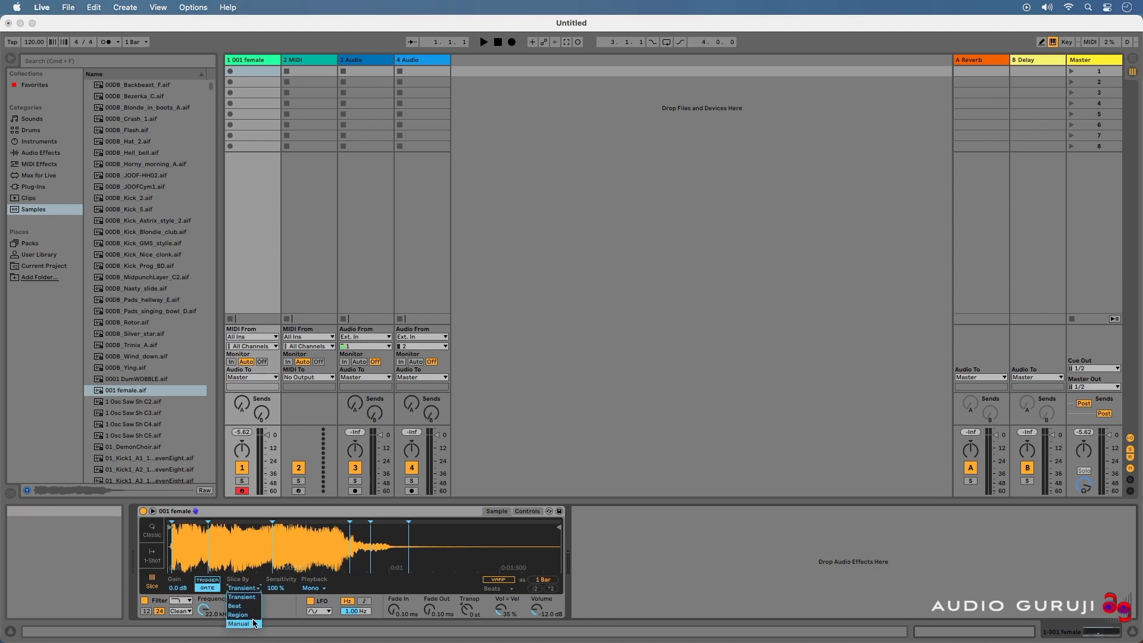
{"action": "left_click", "coordinate": [237, 605]}
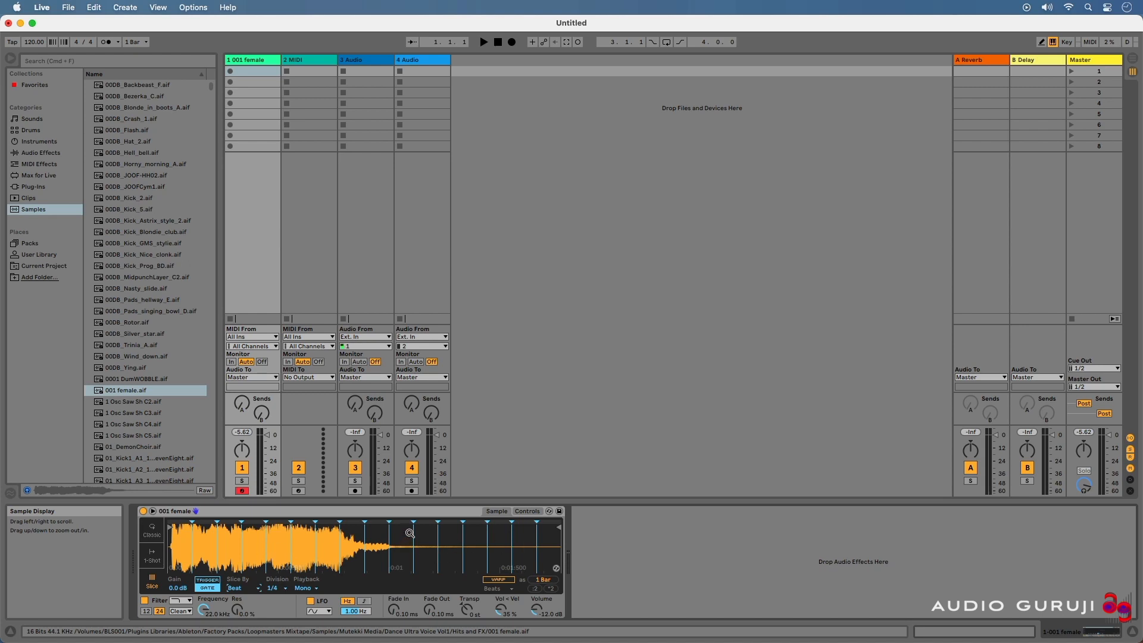
- Try a slice division of 1/2, set it to 1/8, and look through the playback options without changing them
{"action": "left_click", "coordinate": [272, 588]}
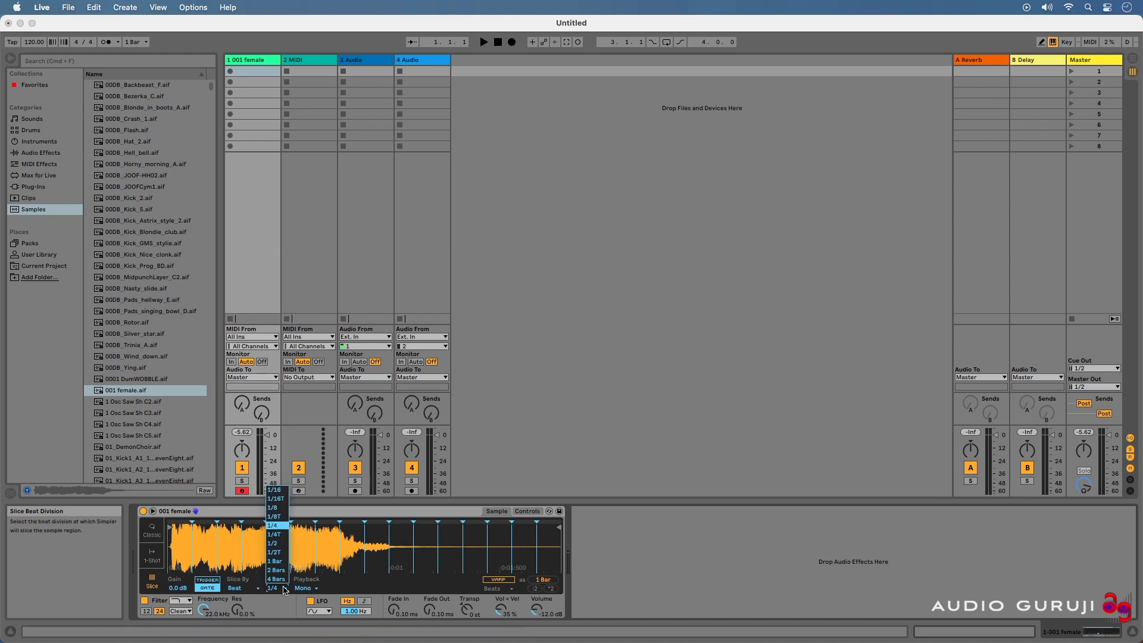
{"action": "left_click", "coordinate": [278, 544]}
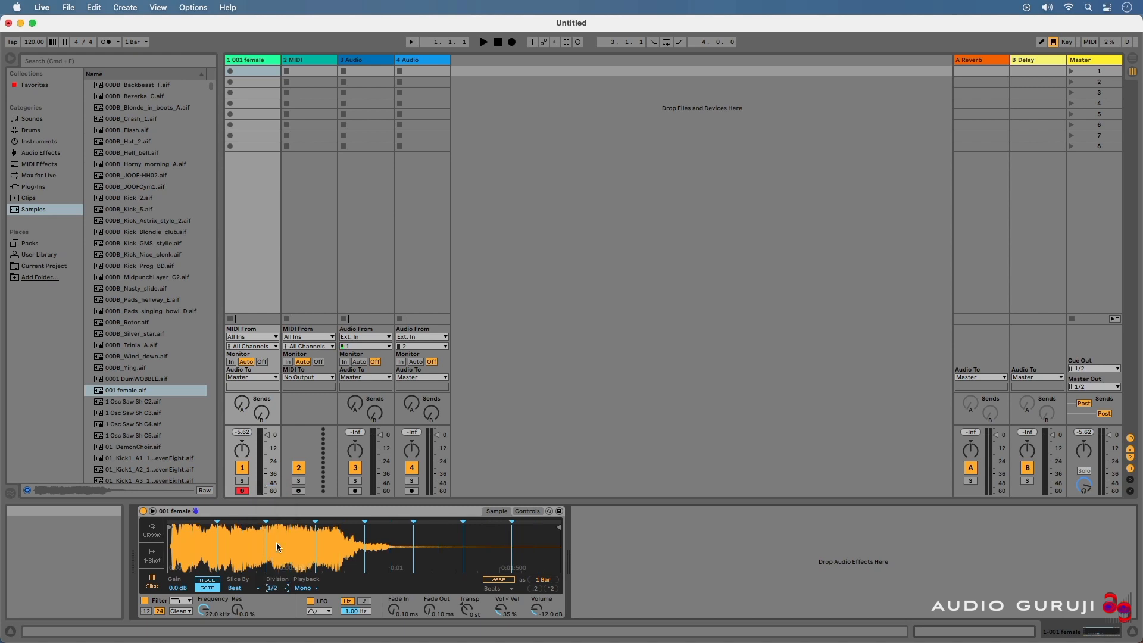
{"action": "left_click", "coordinate": [285, 589]}
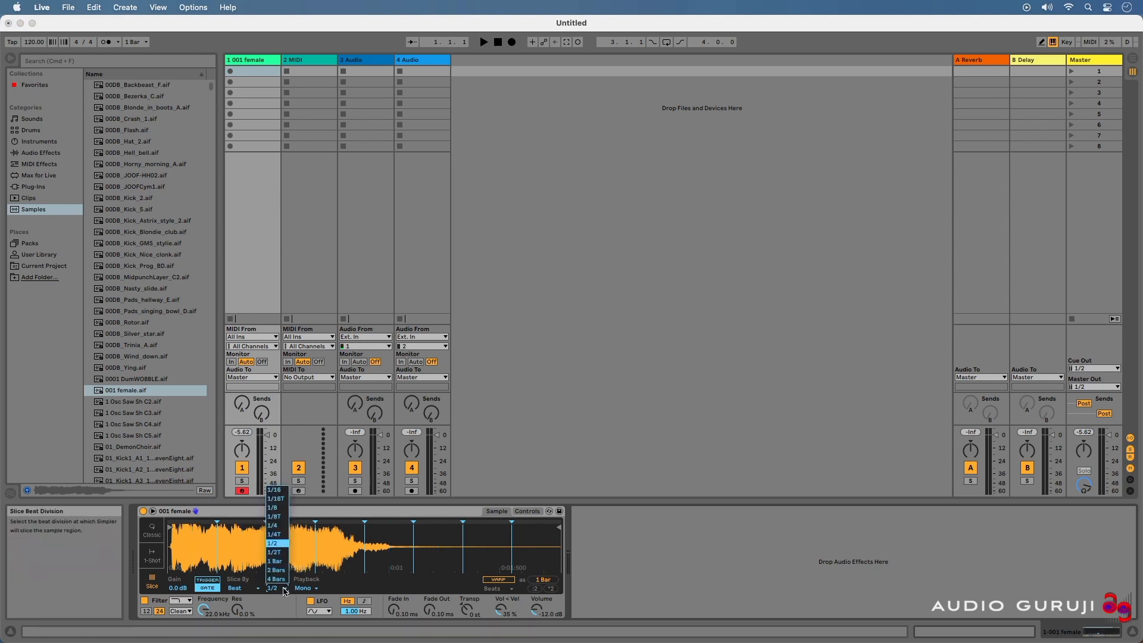
{"action": "left_click", "coordinate": [289, 512]}
{"action": "left_click", "coordinate": [308, 588]}
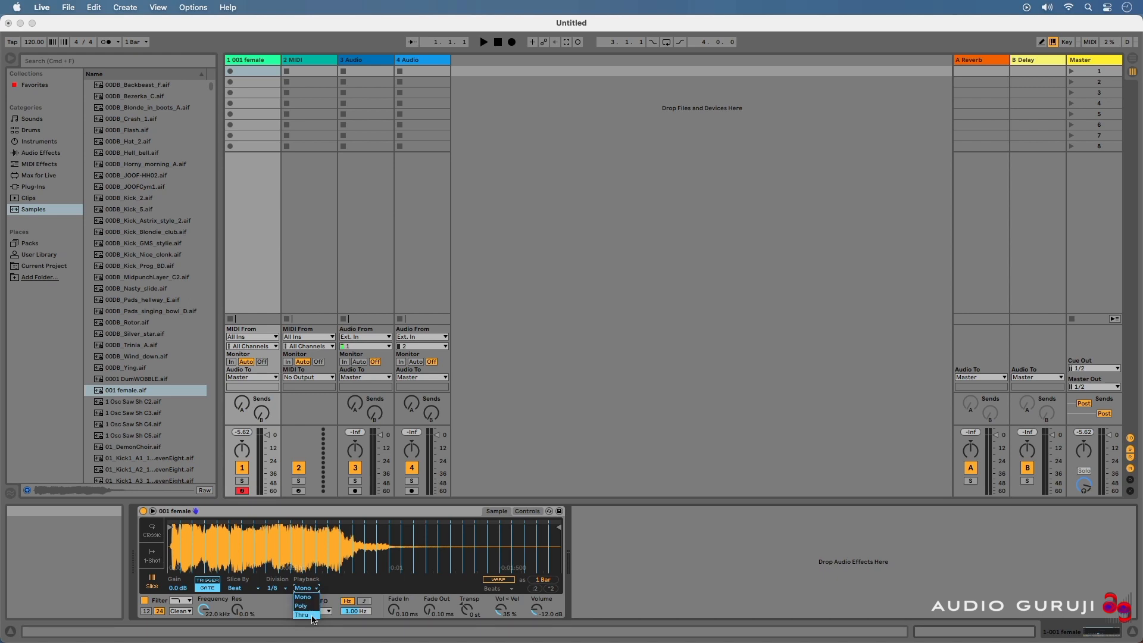
{"action": "left_click", "coordinate": [350, 591]}
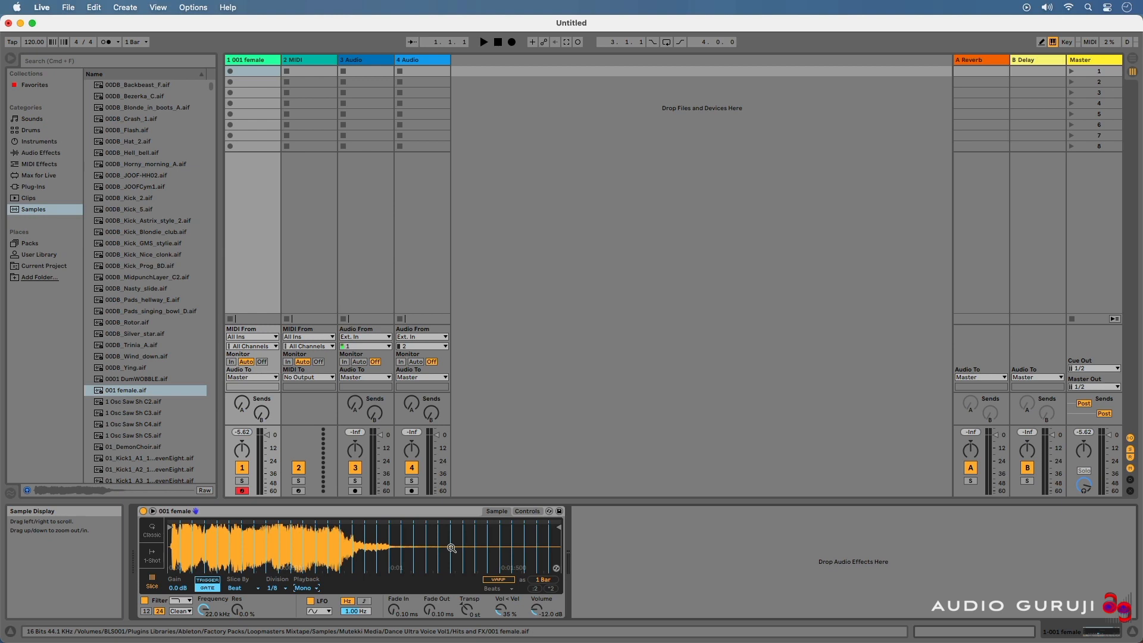
- Slice the sample to a new MIDI track and audition the slices in its drum rack
{"action": "right_click", "coordinate": [316, 537]}
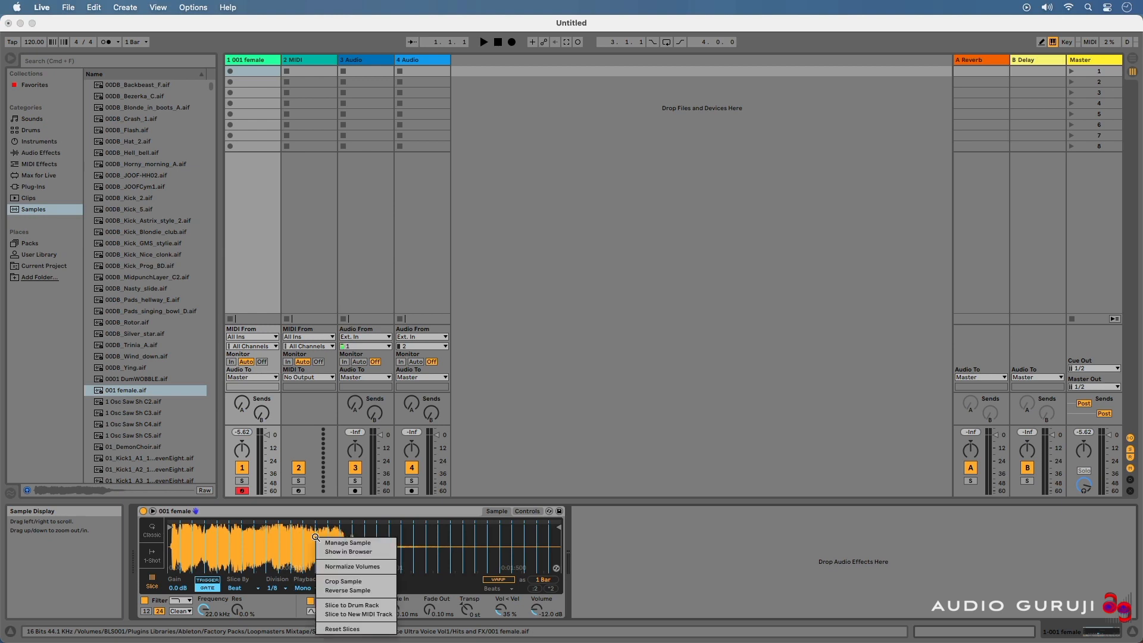
{"action": "left_click", "coordinate": [364, 615]}
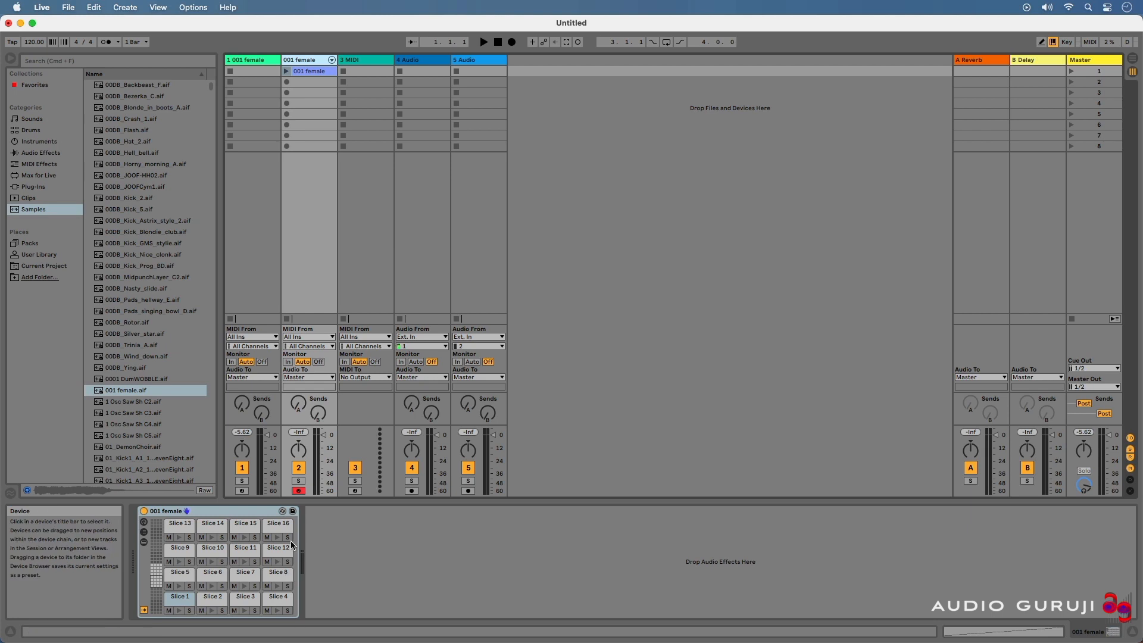
{"action": "left_click", "coordinate": [179, 606]}
{"action": "key", "text": "s"}
{"action": "key", "text": "w"}
{"action": "key", "text": "a"}
{"action": "key", "text": "w"}
{"action": "key", "text": "s"}
{"action": "key", "text": "e"}
{"action": "key", "text": "d"}
- Go back to the original track's Simpler, show its Controls view, and look through the filter types
{"action": "key", "text": "Left"}
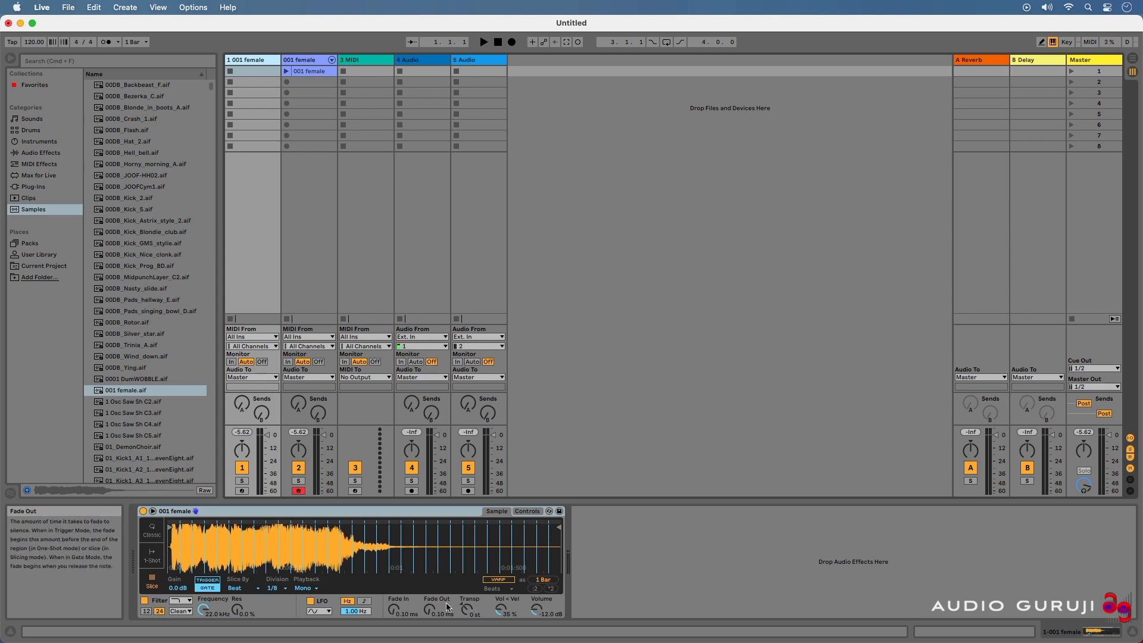
{"action": "left_click", "coordinate": [528, 511]}
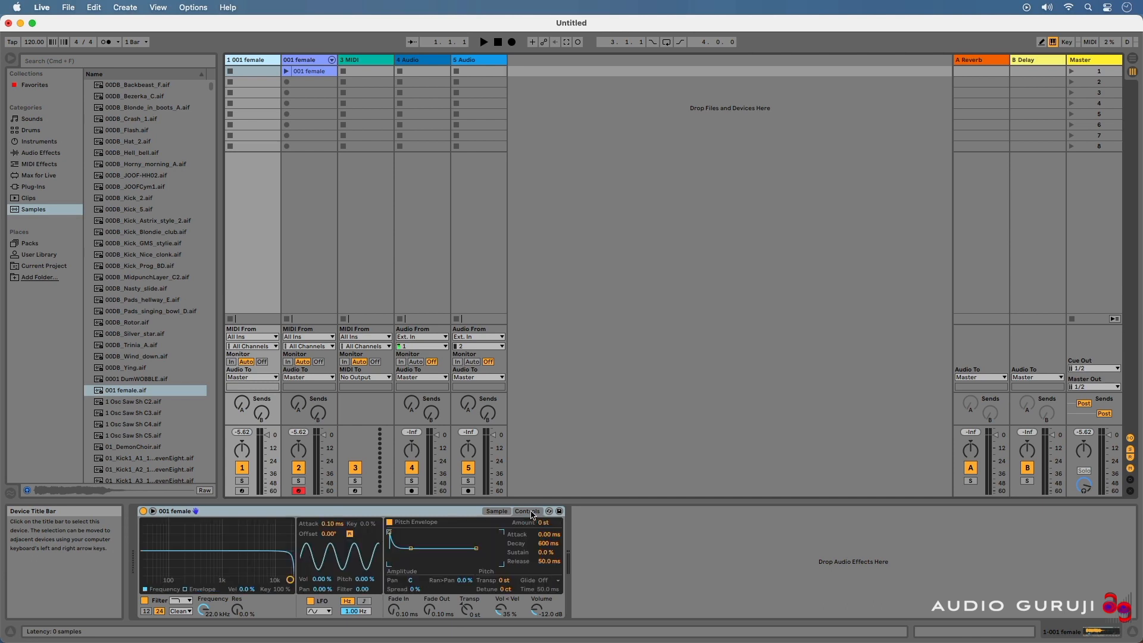
{"action": "left_click", "coordinate": [180, 600]}
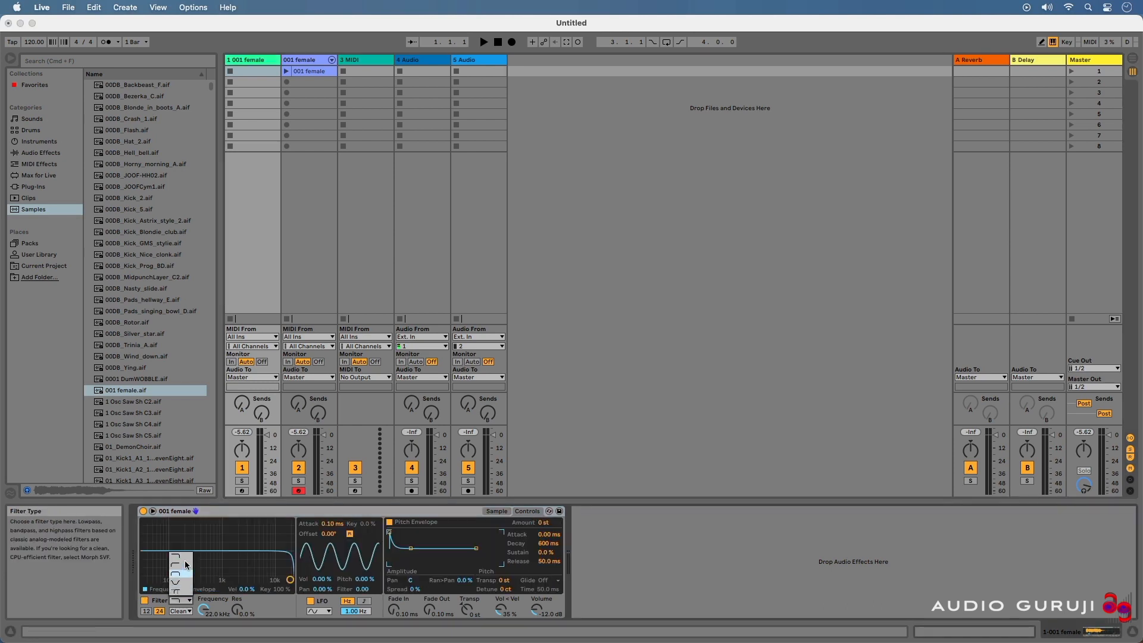
{"action": "left_click", "coordinate": [147, 613]}
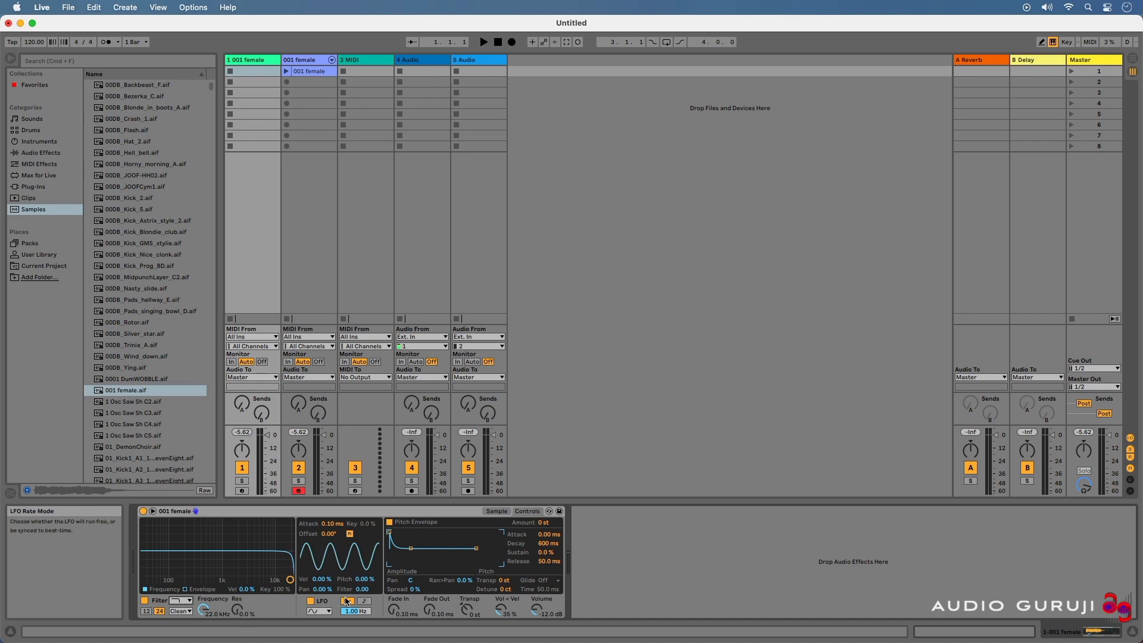
- Look through the LFO waveforms and try the beat-synced LFO rate before returning it to Hz
{"action": "left_click", "coordinate": [326, 611]}
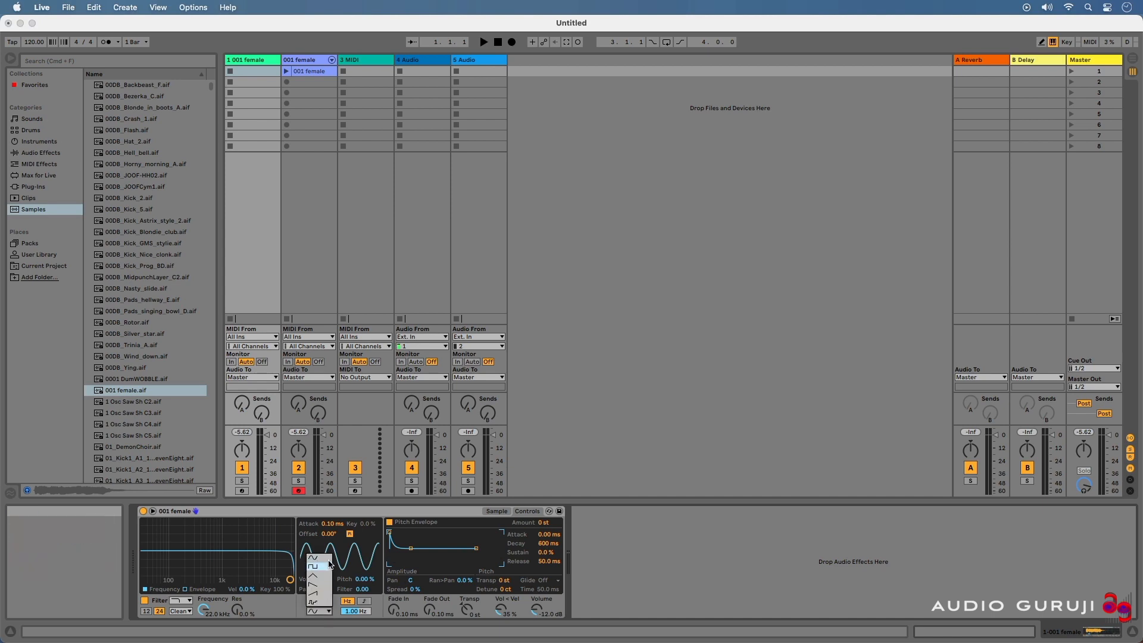
{"action": "left_click", "coordinate": [302, 611]}
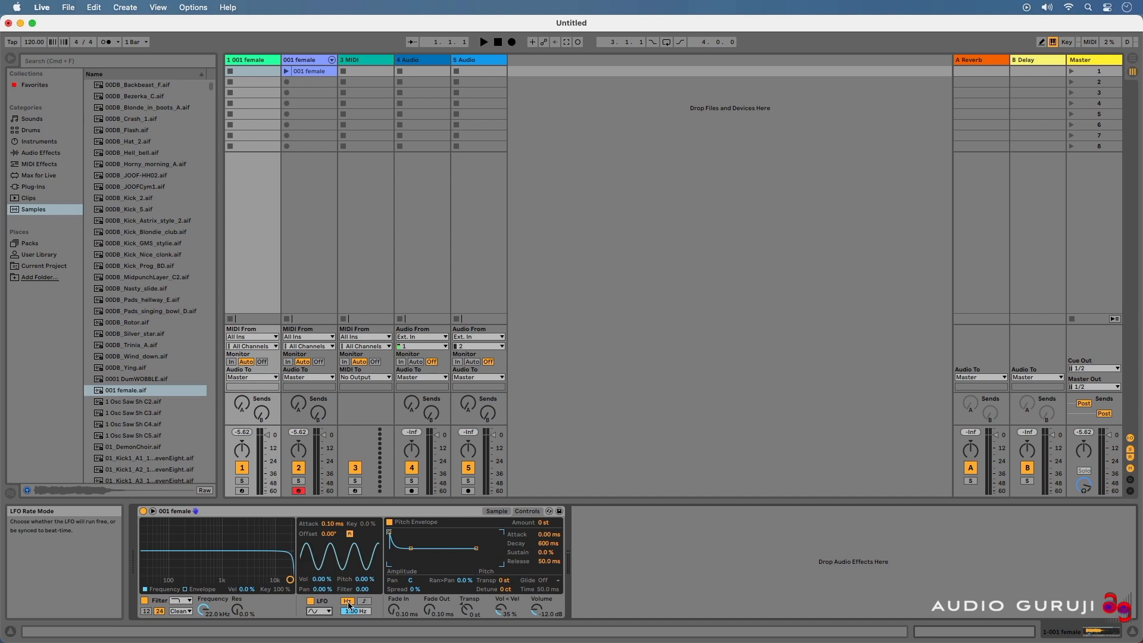
{"action": "left_click", "coordinate": [364, 601]}
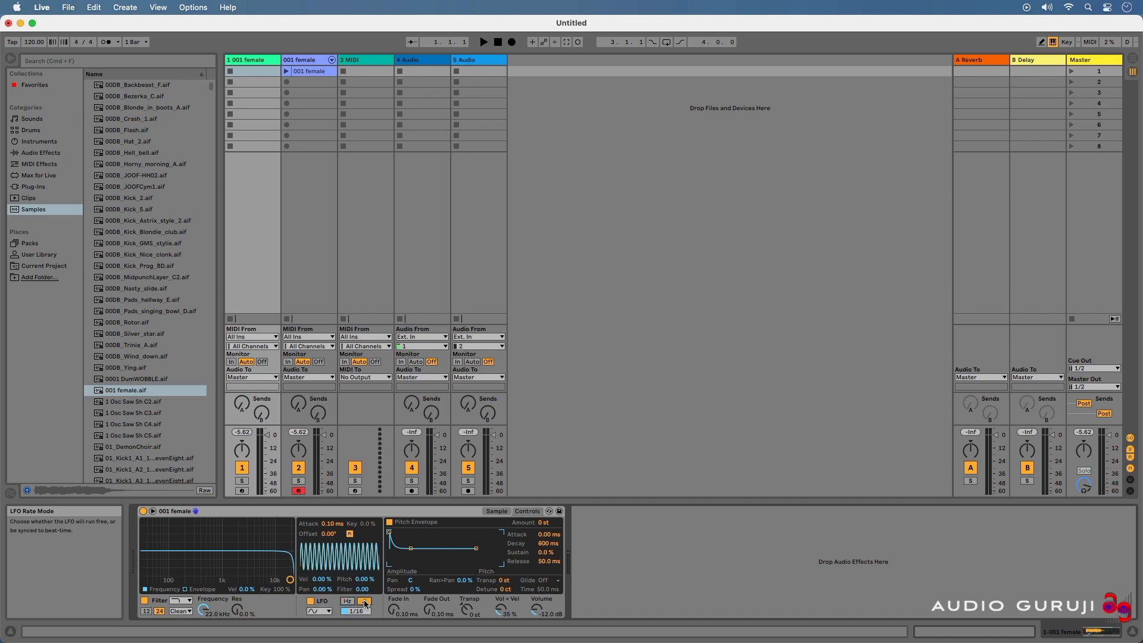
{"action": "left_click", "coordinate": [365, 601]}
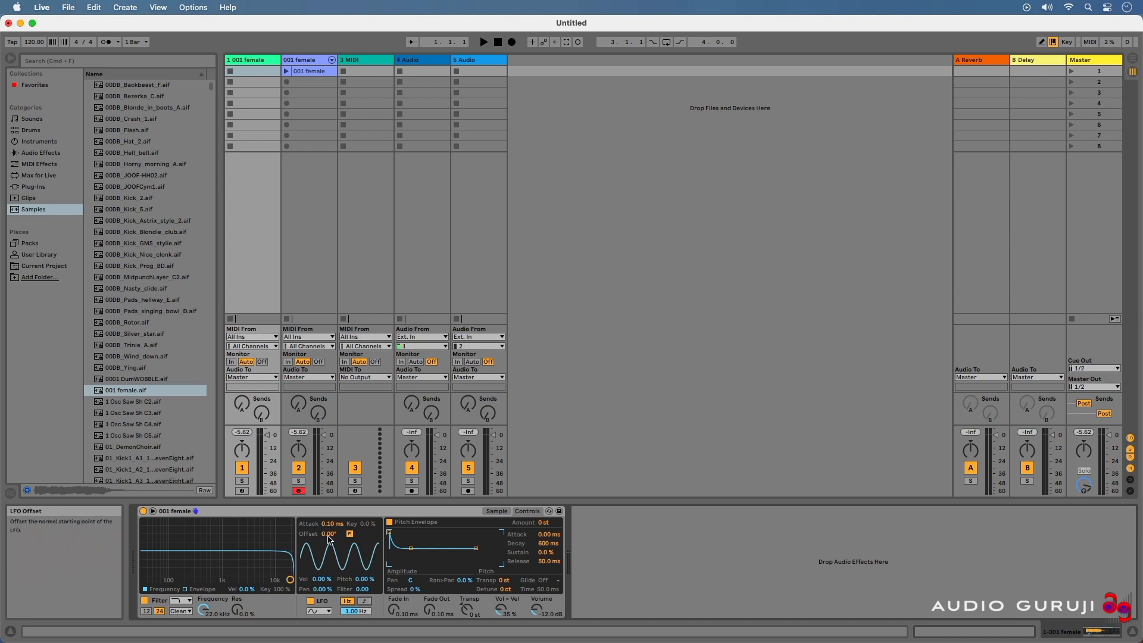
- Try shifting the LFO offset and reset it to 0.00°, and set fade in and fade out to 0.00 ms
{"action": "left_click_drag", "start_coordinate": [328, 534], "coordinate": [328, 422]}
{"action": "key", "text": "Delete"}
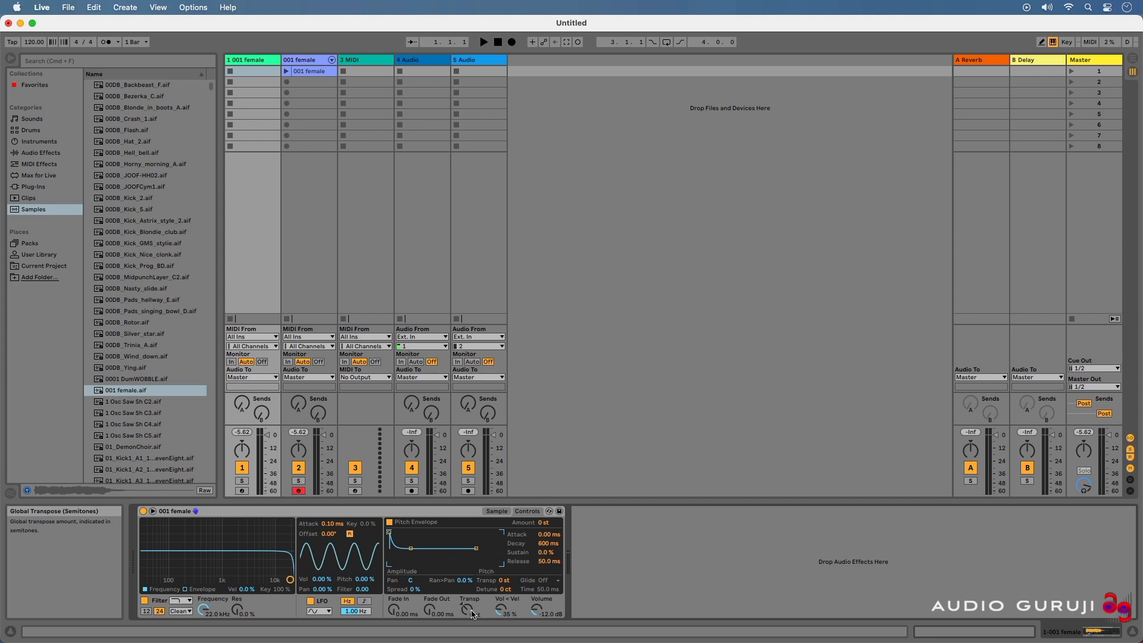
- Audition the sample with a global transposition of -37 st and return the transposition to 0 st
{"action": "left_click_drag", "start_coordinate": [469, 617], "coordinate": [470, 642]}
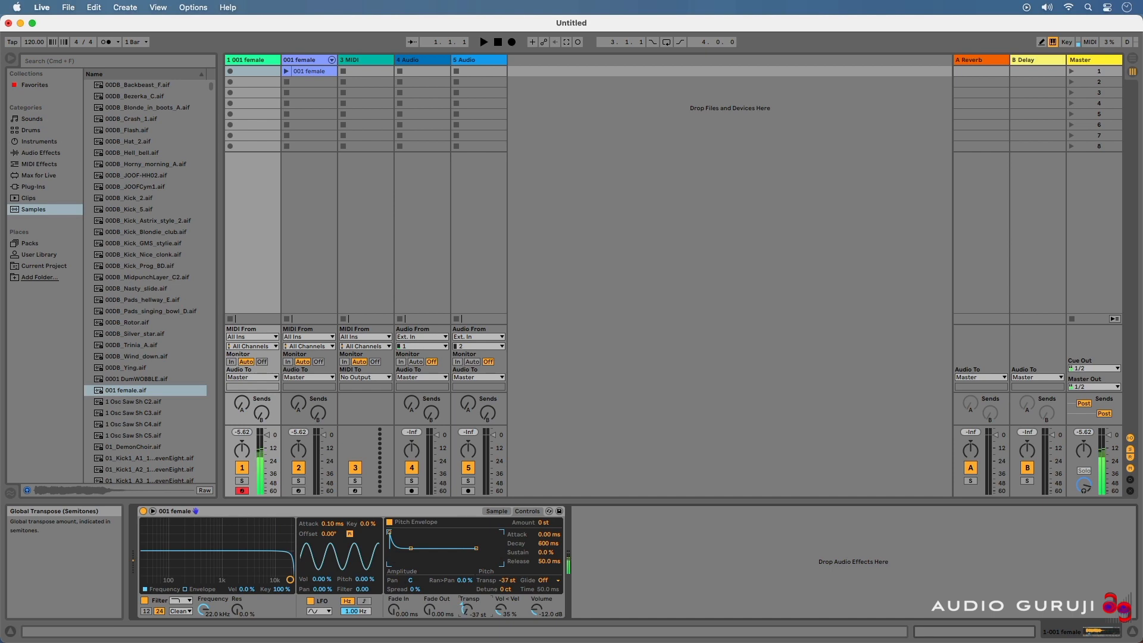
{"action": "mouse_move", "coordinate": [467, 613]}
{"action": "left_mouse_down"}
{"action": "mouse_move", "coordinate": [468, 589]}
{"action": "mouse_move", "coordinate": [468, 622]}
{"action": "left_mouse_up"}
{"action": "scroll", "coordinate": [467, 612], "scroll_direction": "down", "scroll_amount": 6}
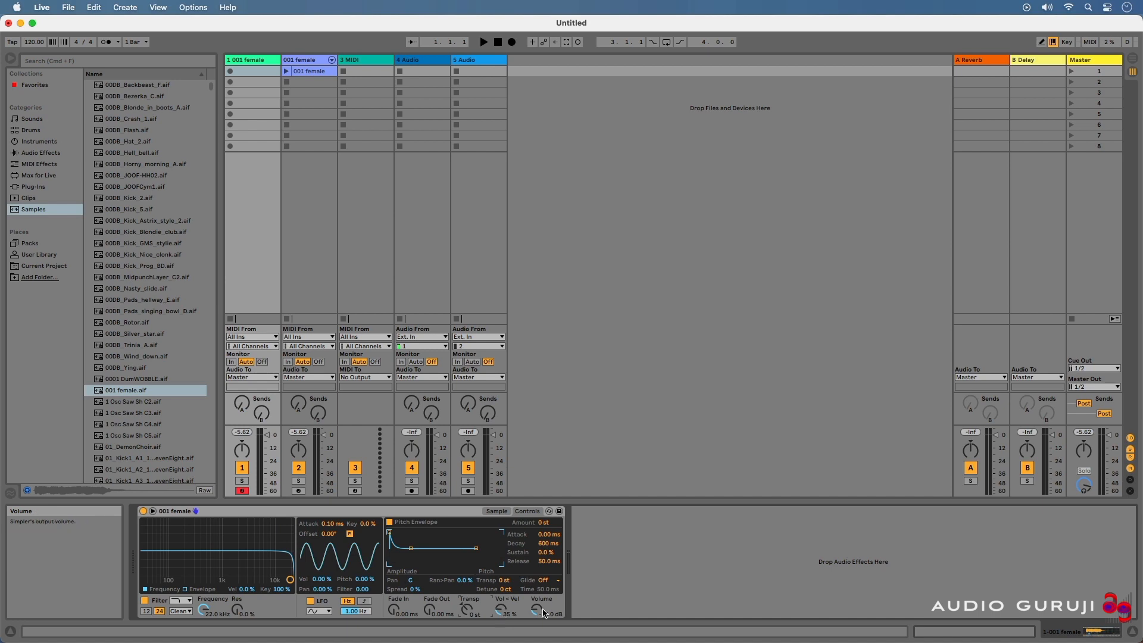
{"action": "scroll", "coordinate": [543, 610], "scroll_direction": "down", "scroll_amount": 2}
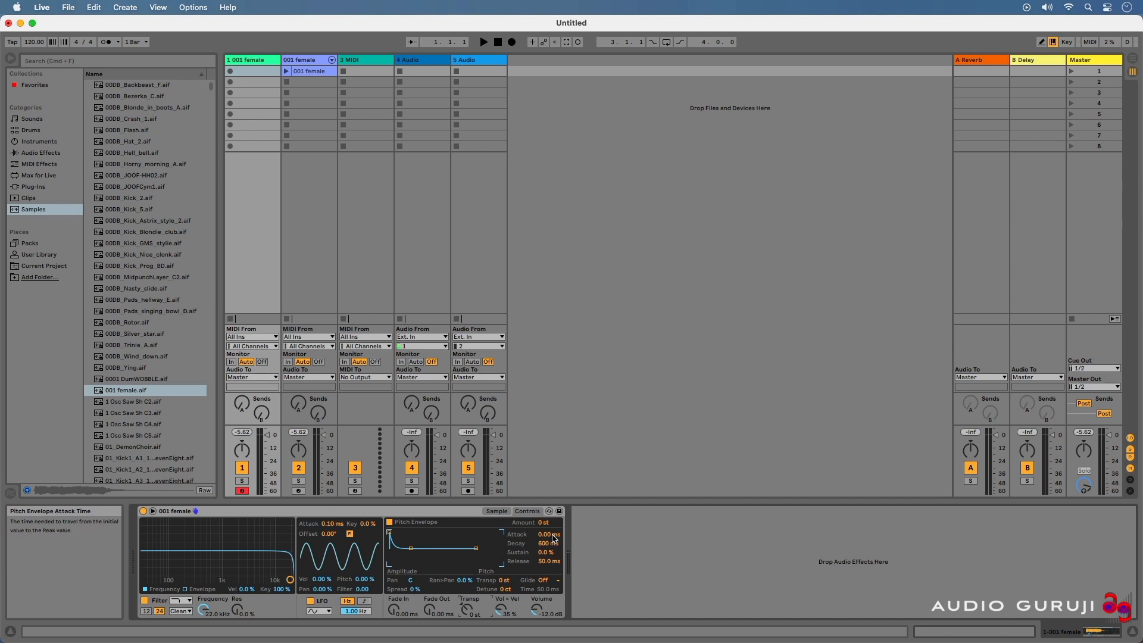
- Reshape the pitch envelope to a 2.06 s decay, -25% sustain and 50.2 s release, and return to the Sample view in 1-Shot mode
{"action": "left_click_drag", "start_coordinate": [390, 532], "coordinate": [500, 548]}
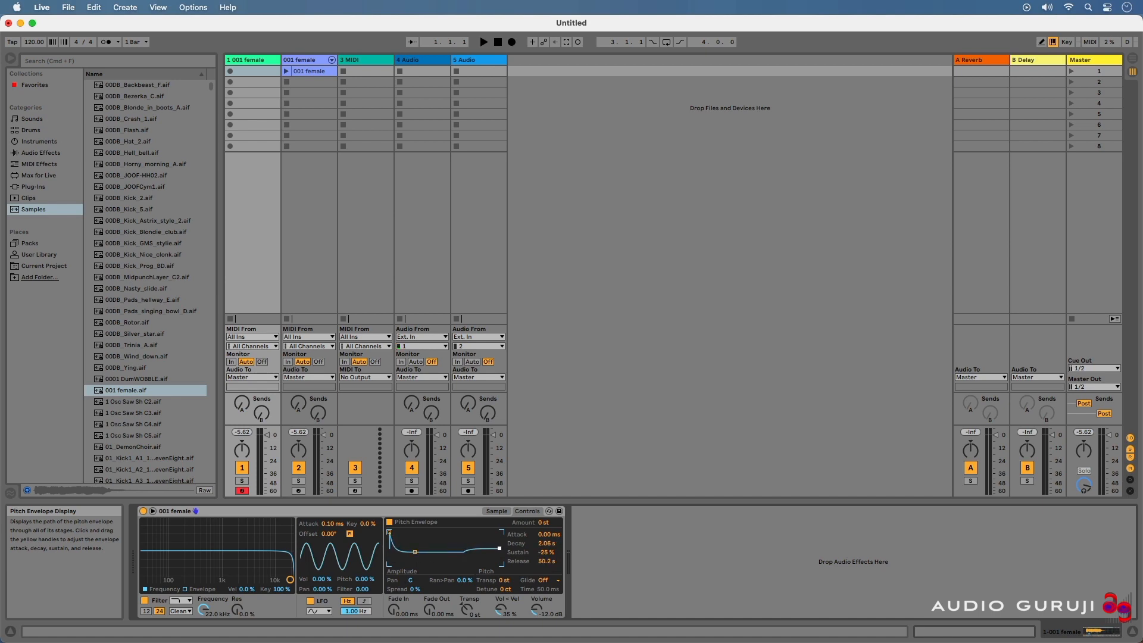
{"action": "left_click", "coordinate": [497, 512]}
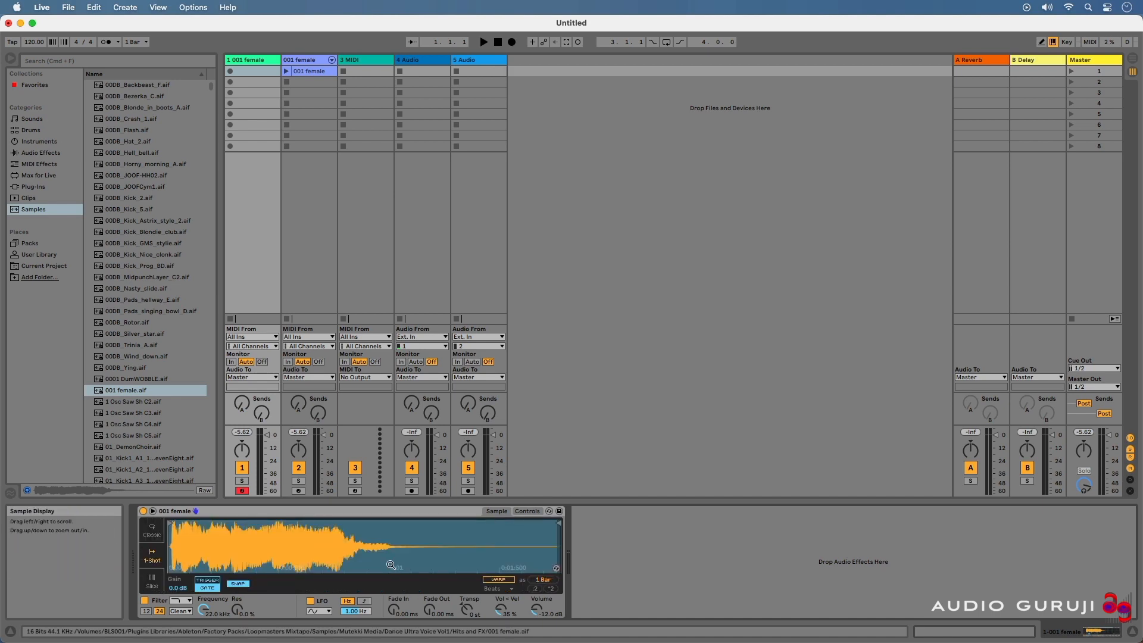